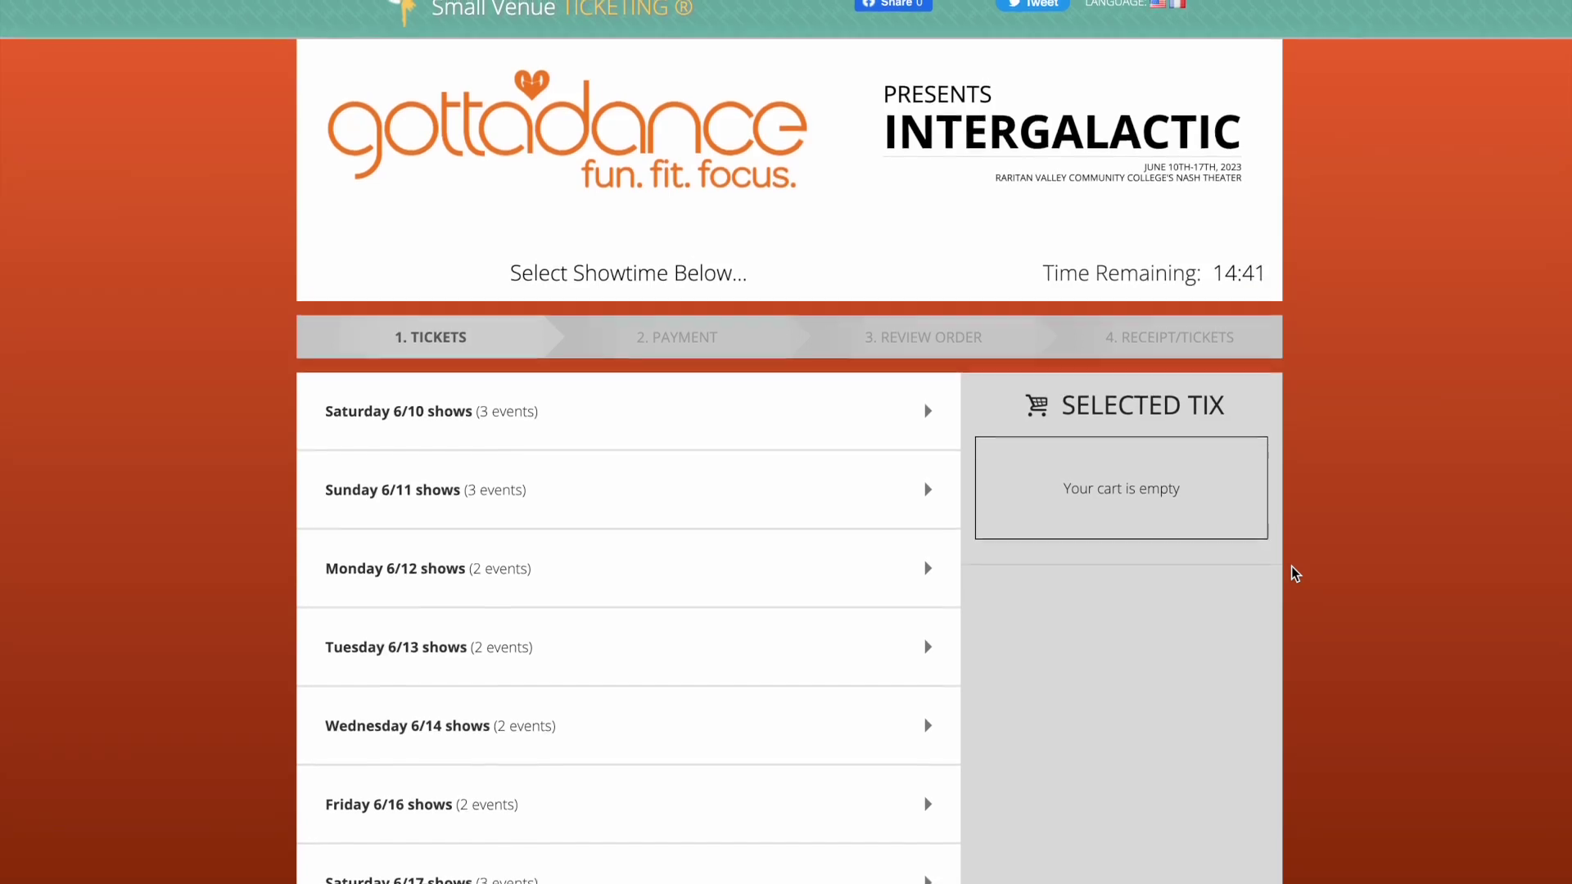
Open the Saturday 6/10 12pm Intergalactic show and submit the pasted access code
scroll(1293, 571, "down", 1)
scroll(1291, 566, "down", 3)
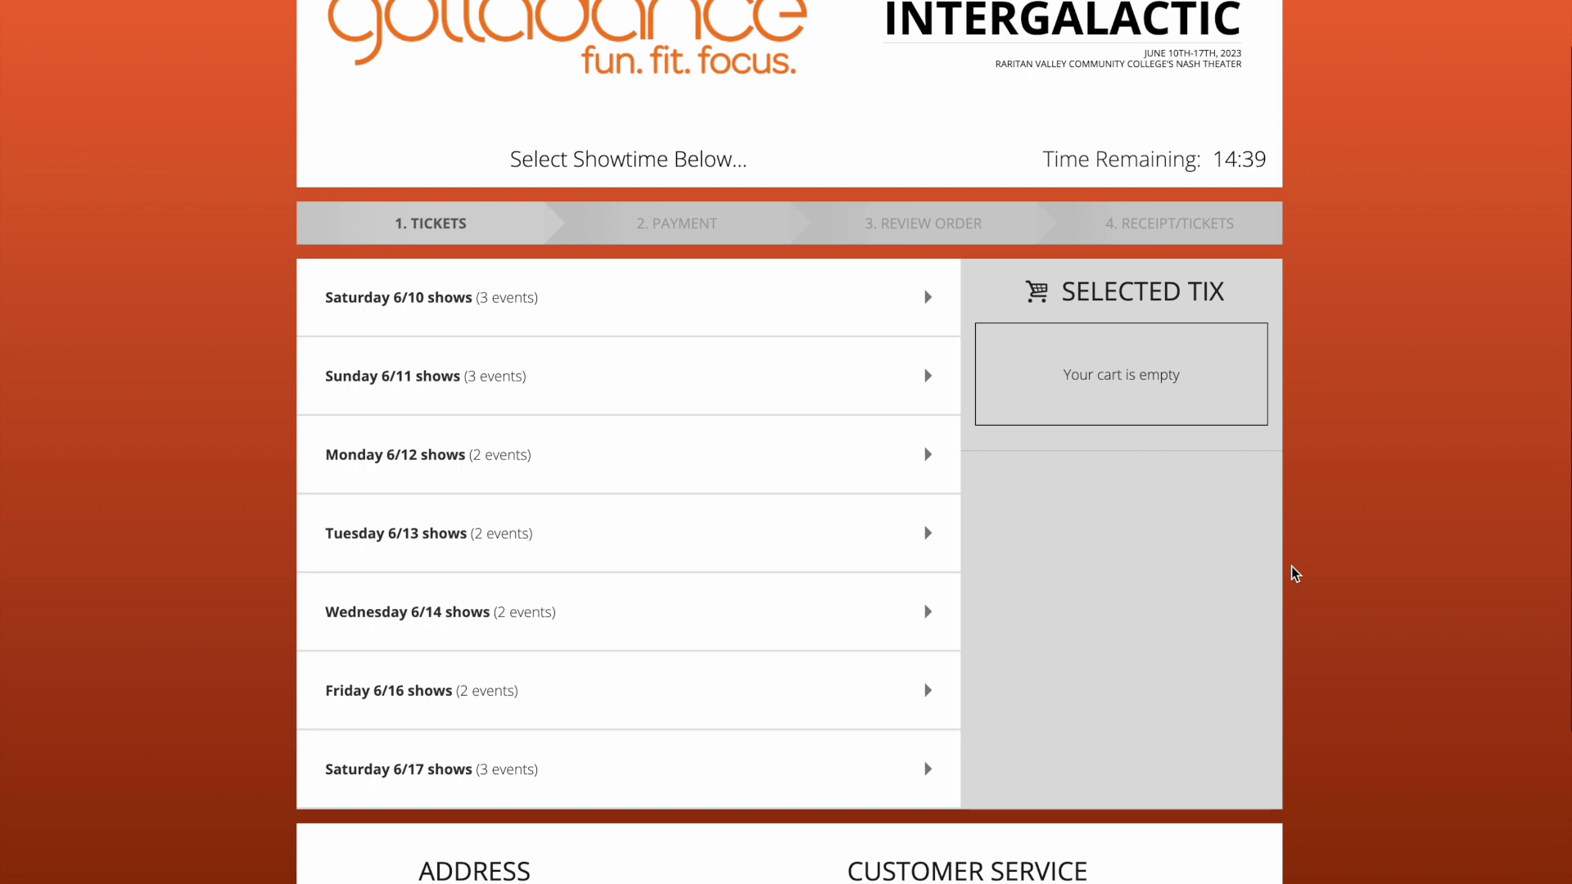
scroll(1290, 574, "down", 1)
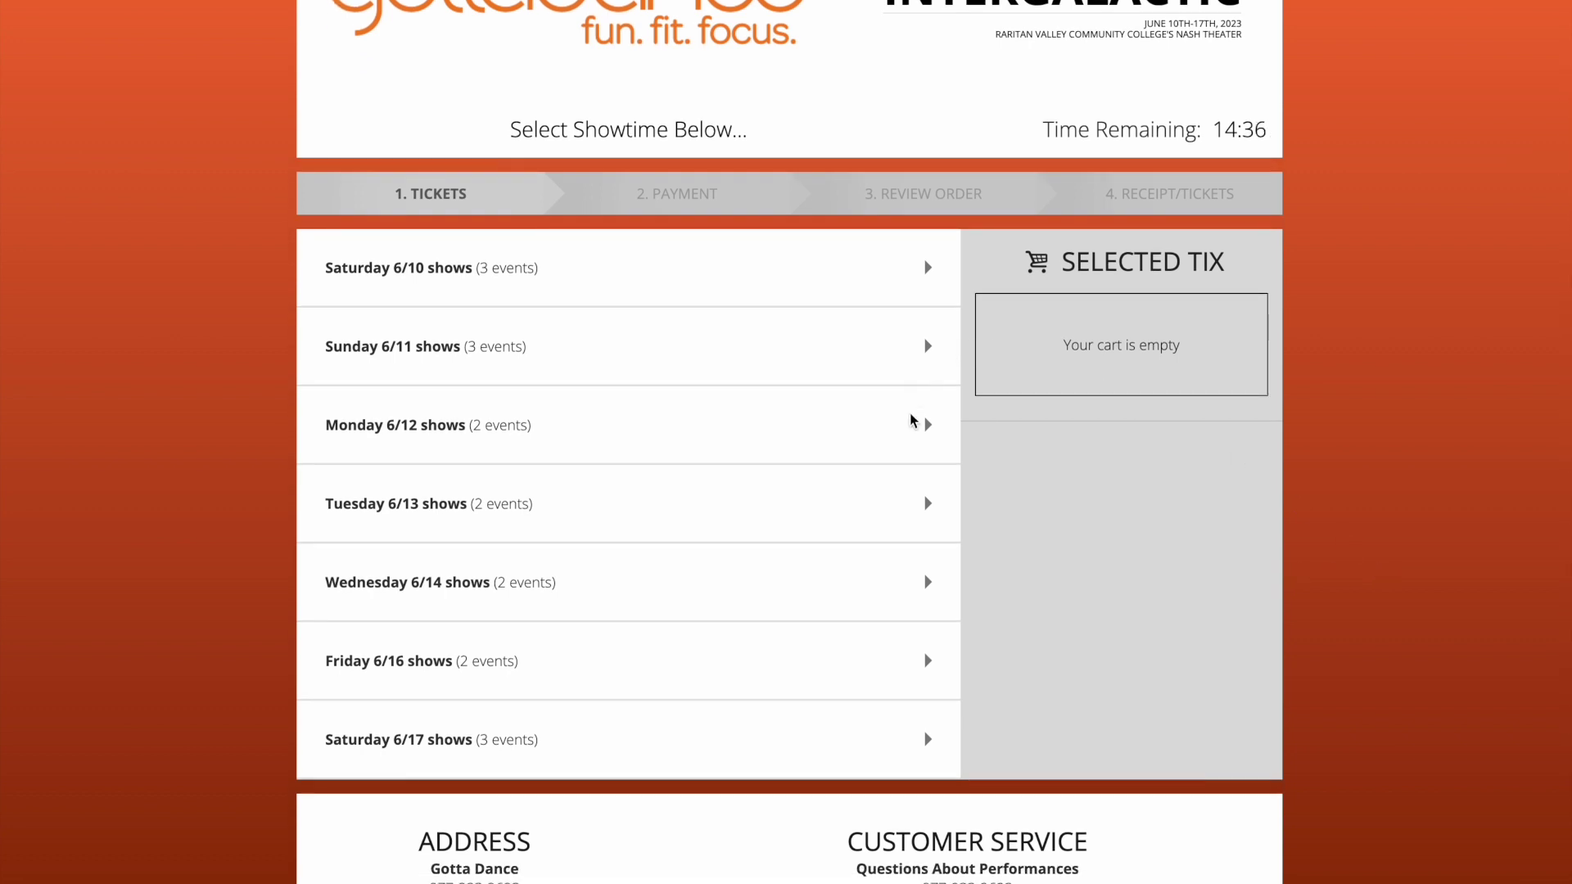
left_click(823, 274)
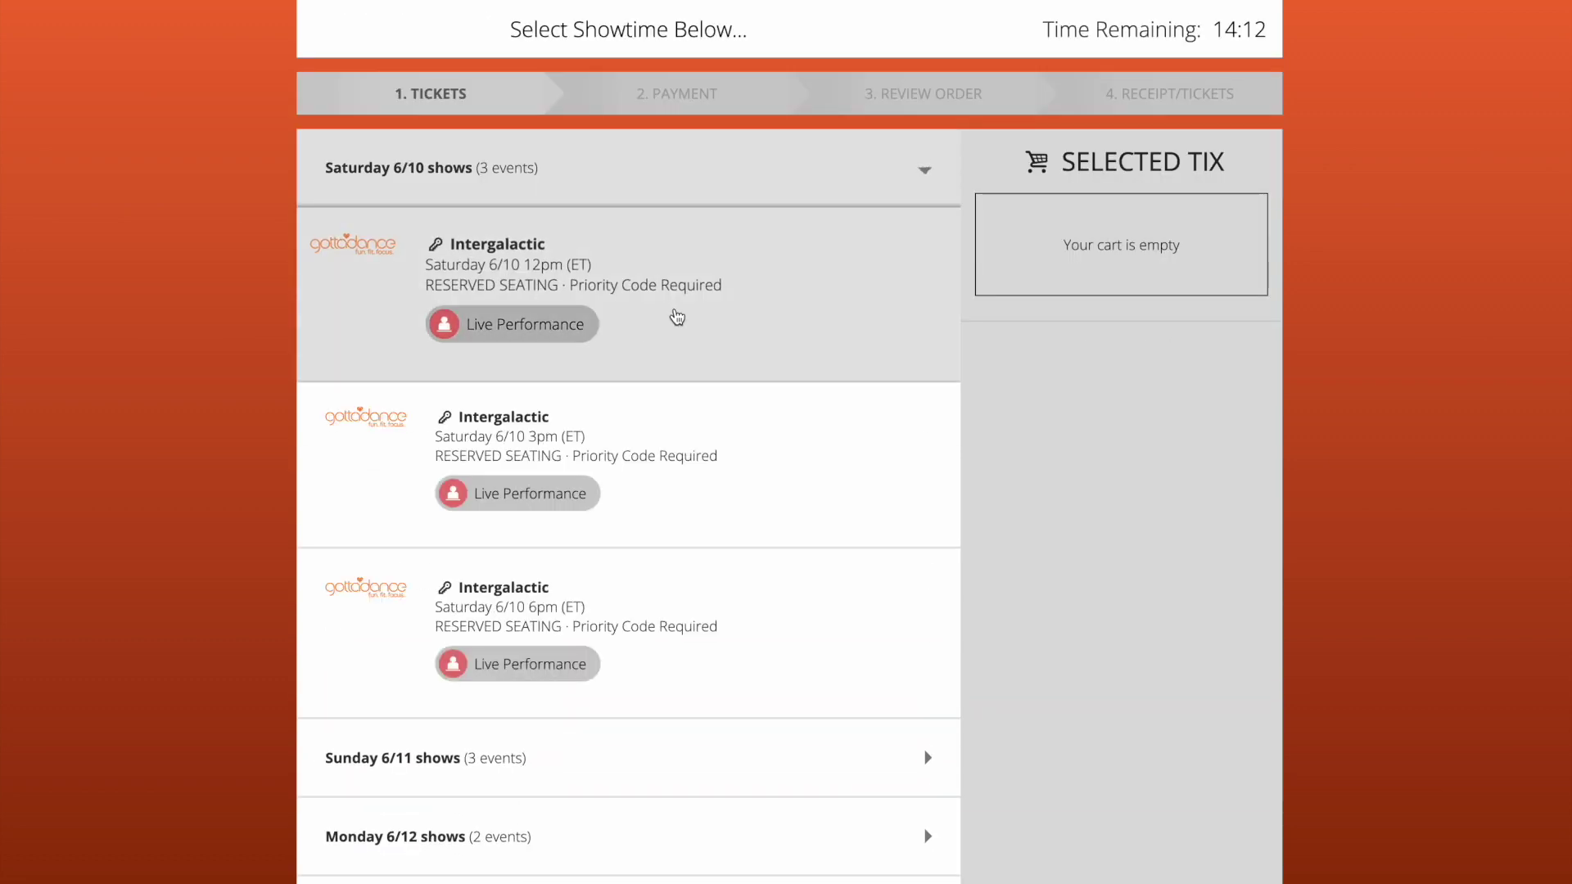
left_click(678, 317)
left_click(623, 564)
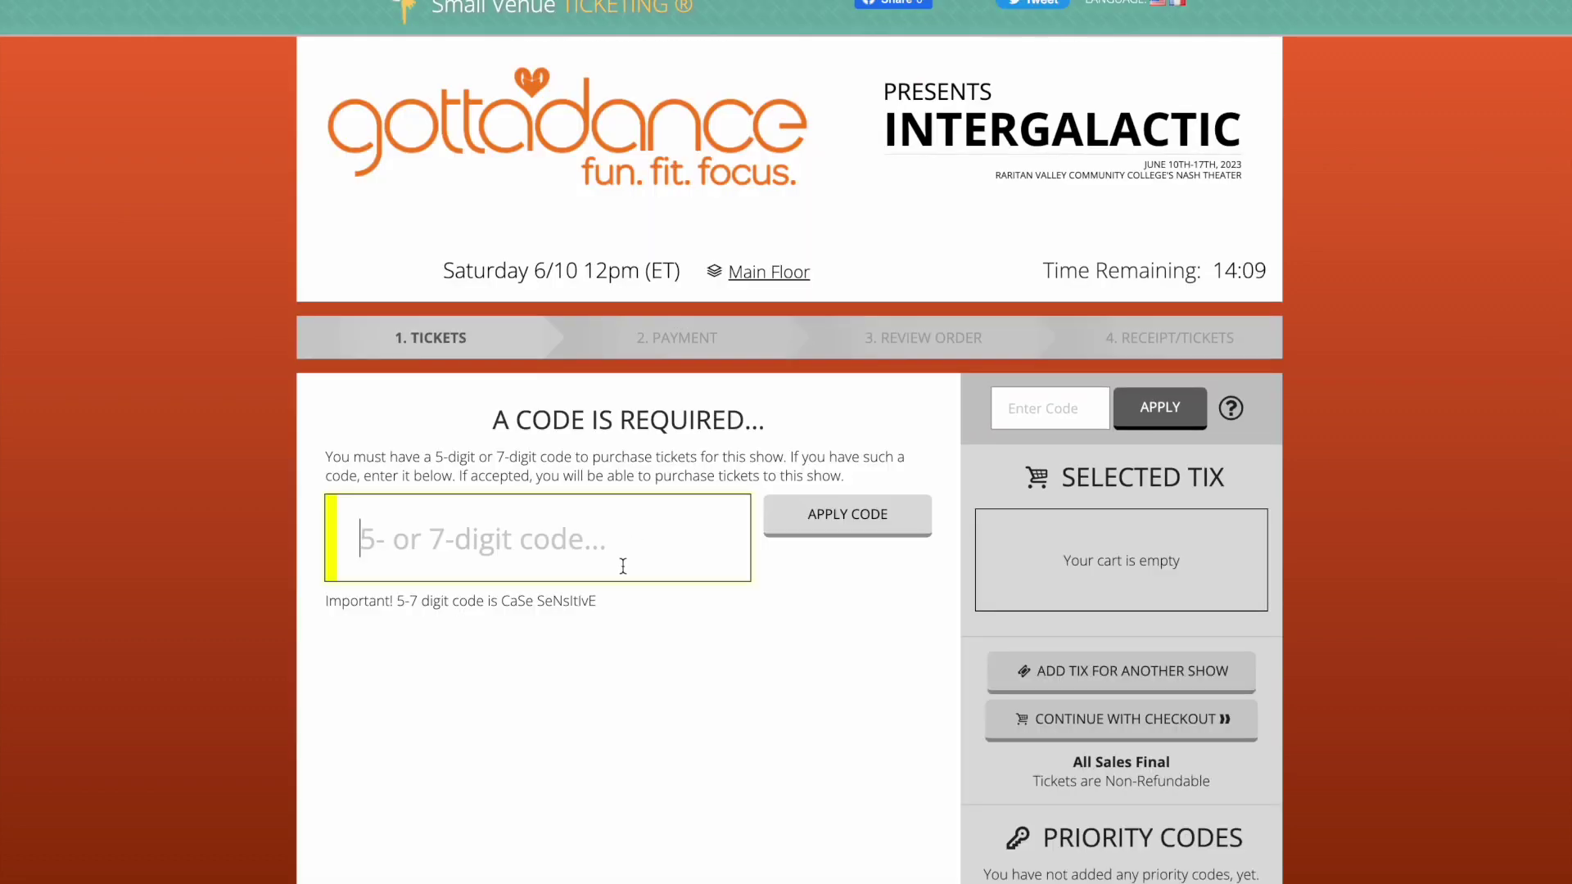
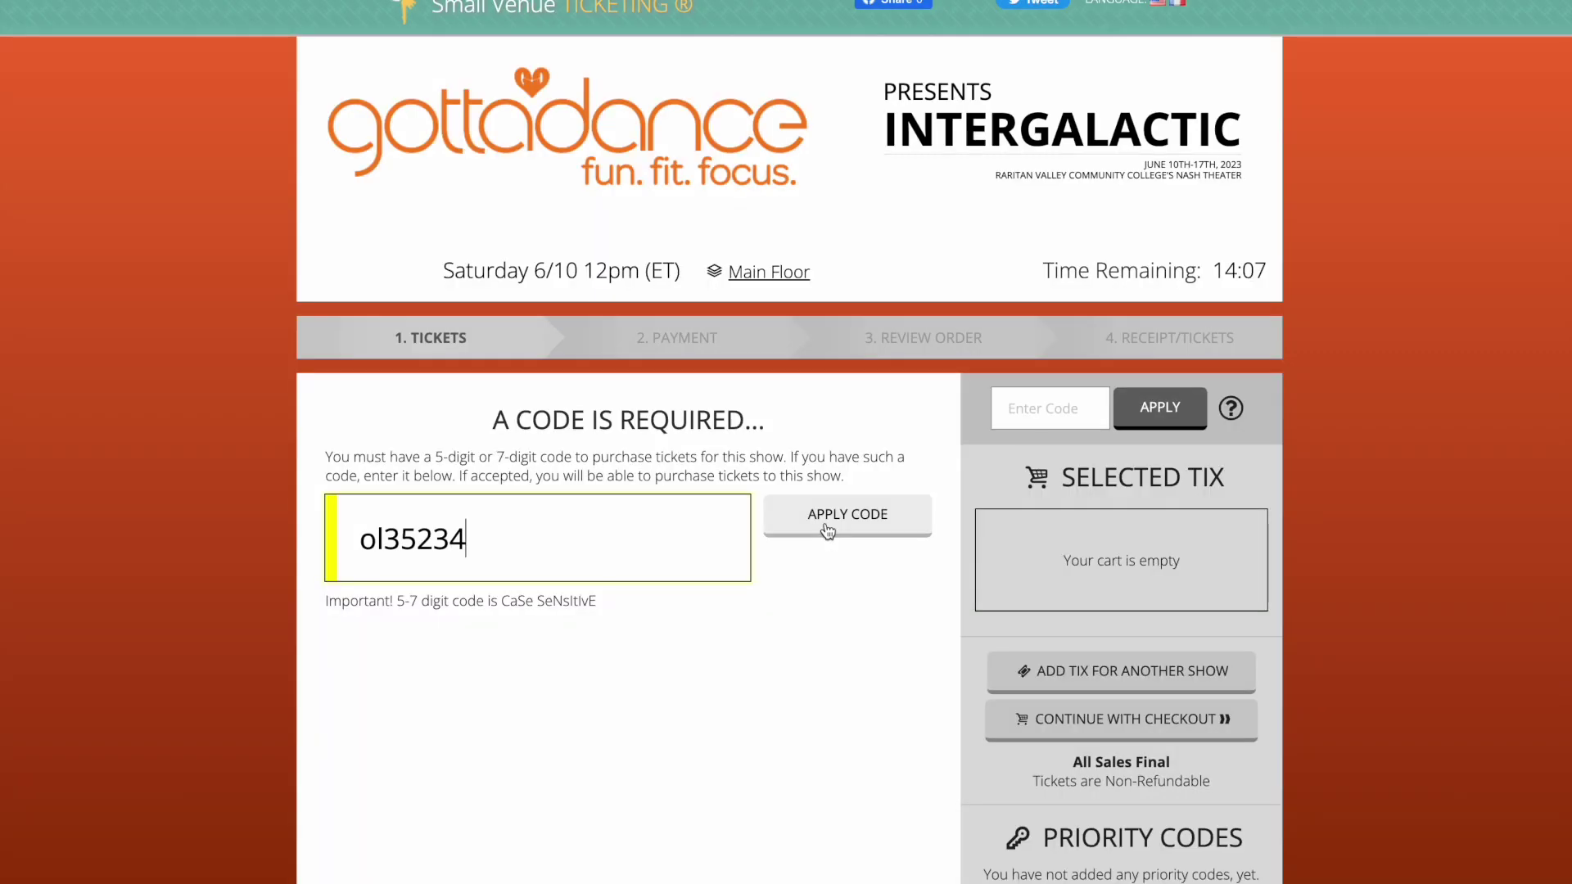
left_click(827, 531)
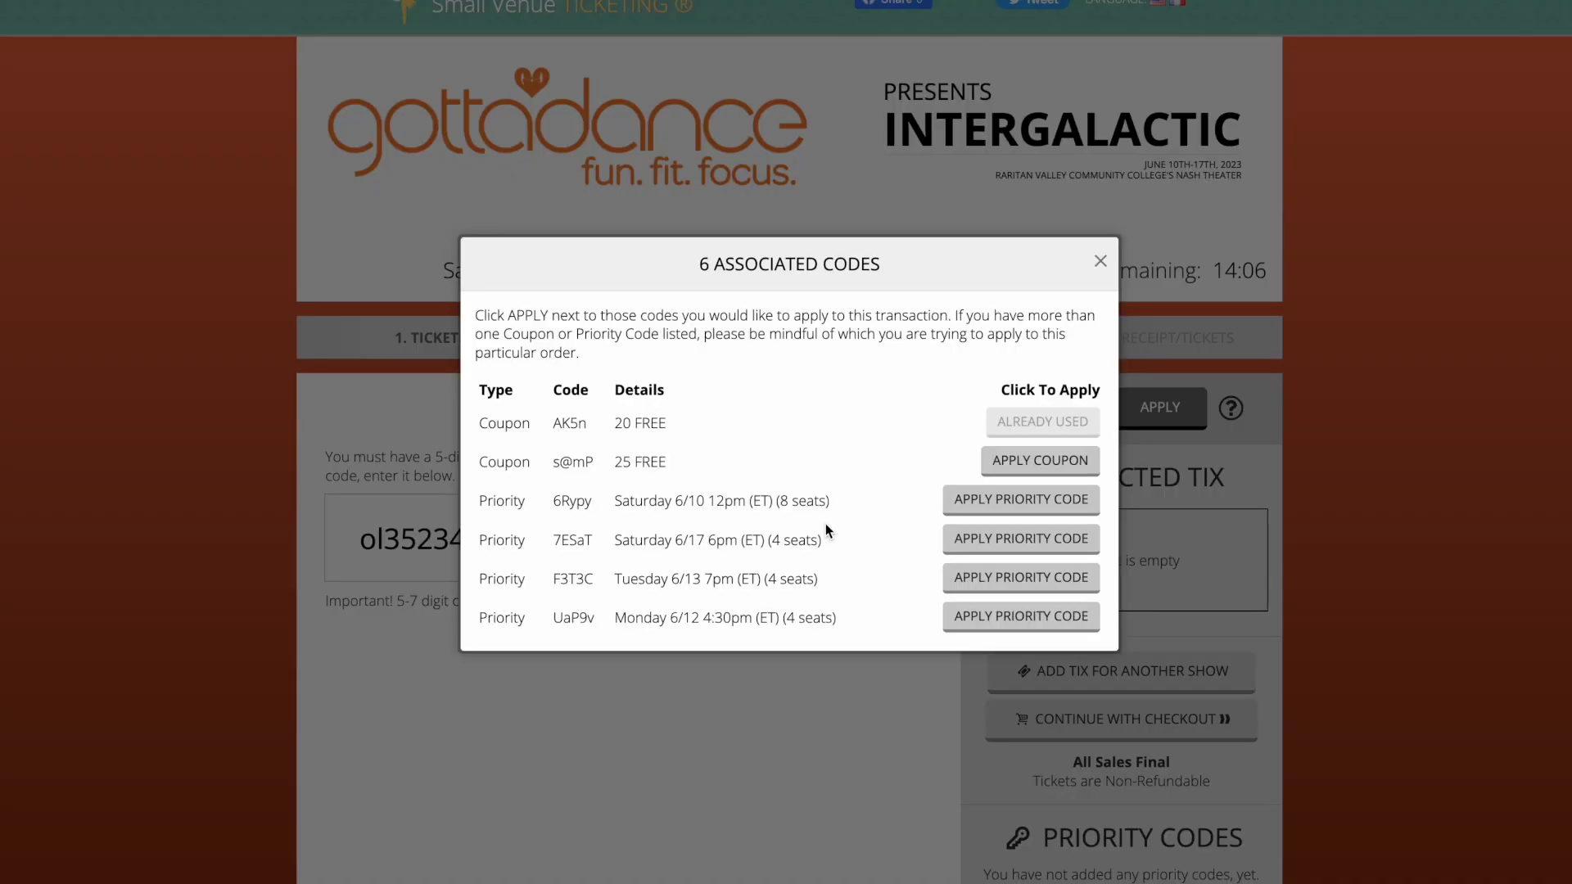
Apply the 25 FREE coupon and the priority codes for Saturday 6/10 12pm and 6/17 6pm
left_click(1027, 472)
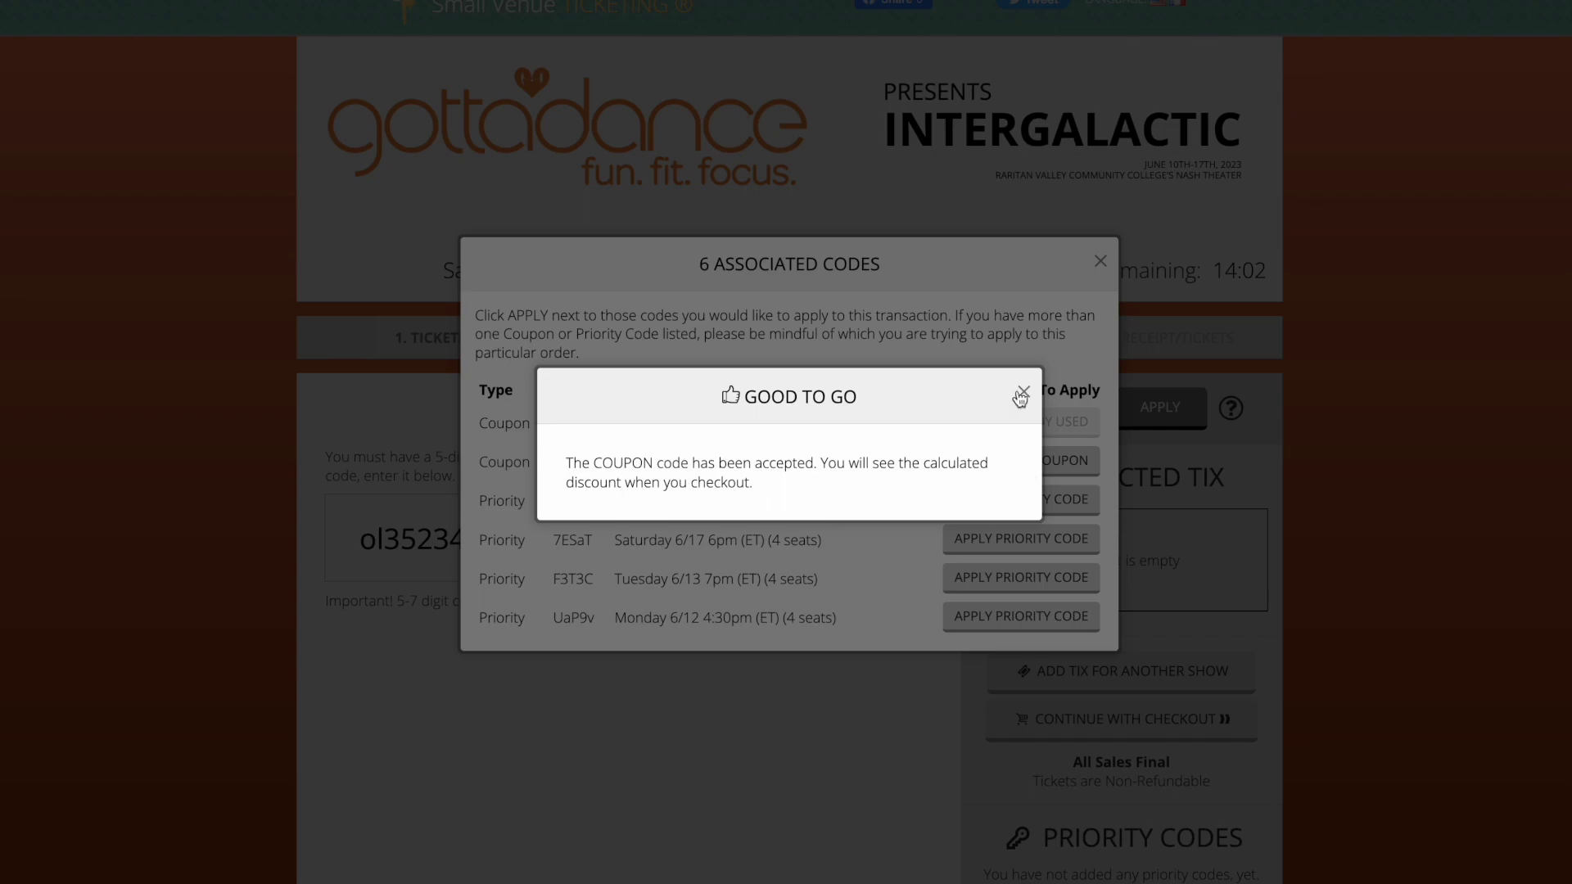
left_click(1023, 393)
left_click(1019, 501)
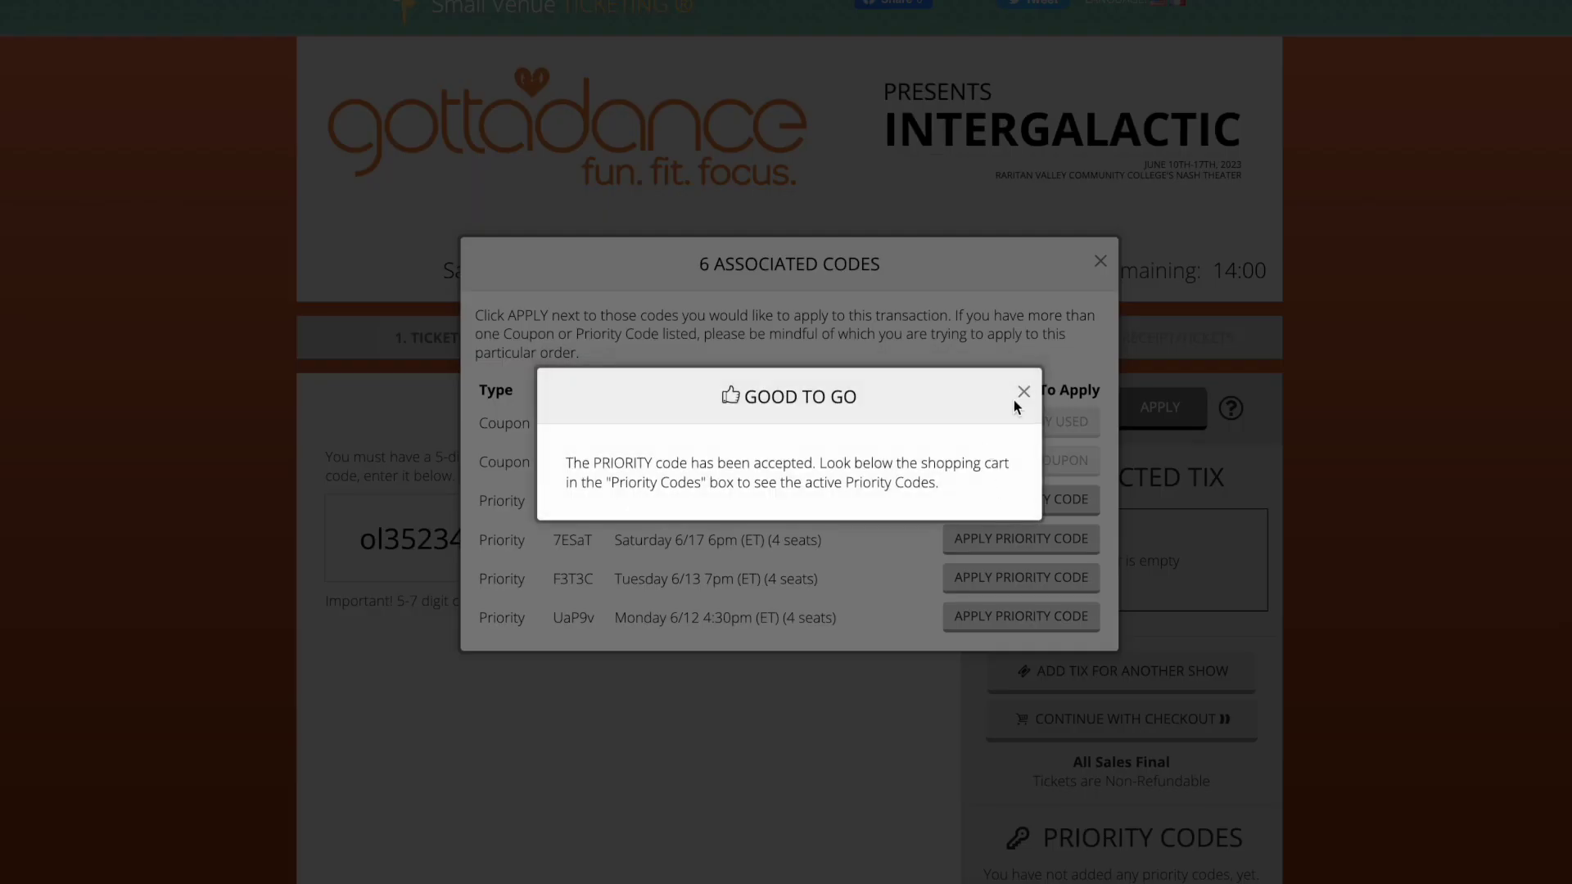
left_click(1023, 396)
left_click(1031, 547)
left_click(1023, 392)
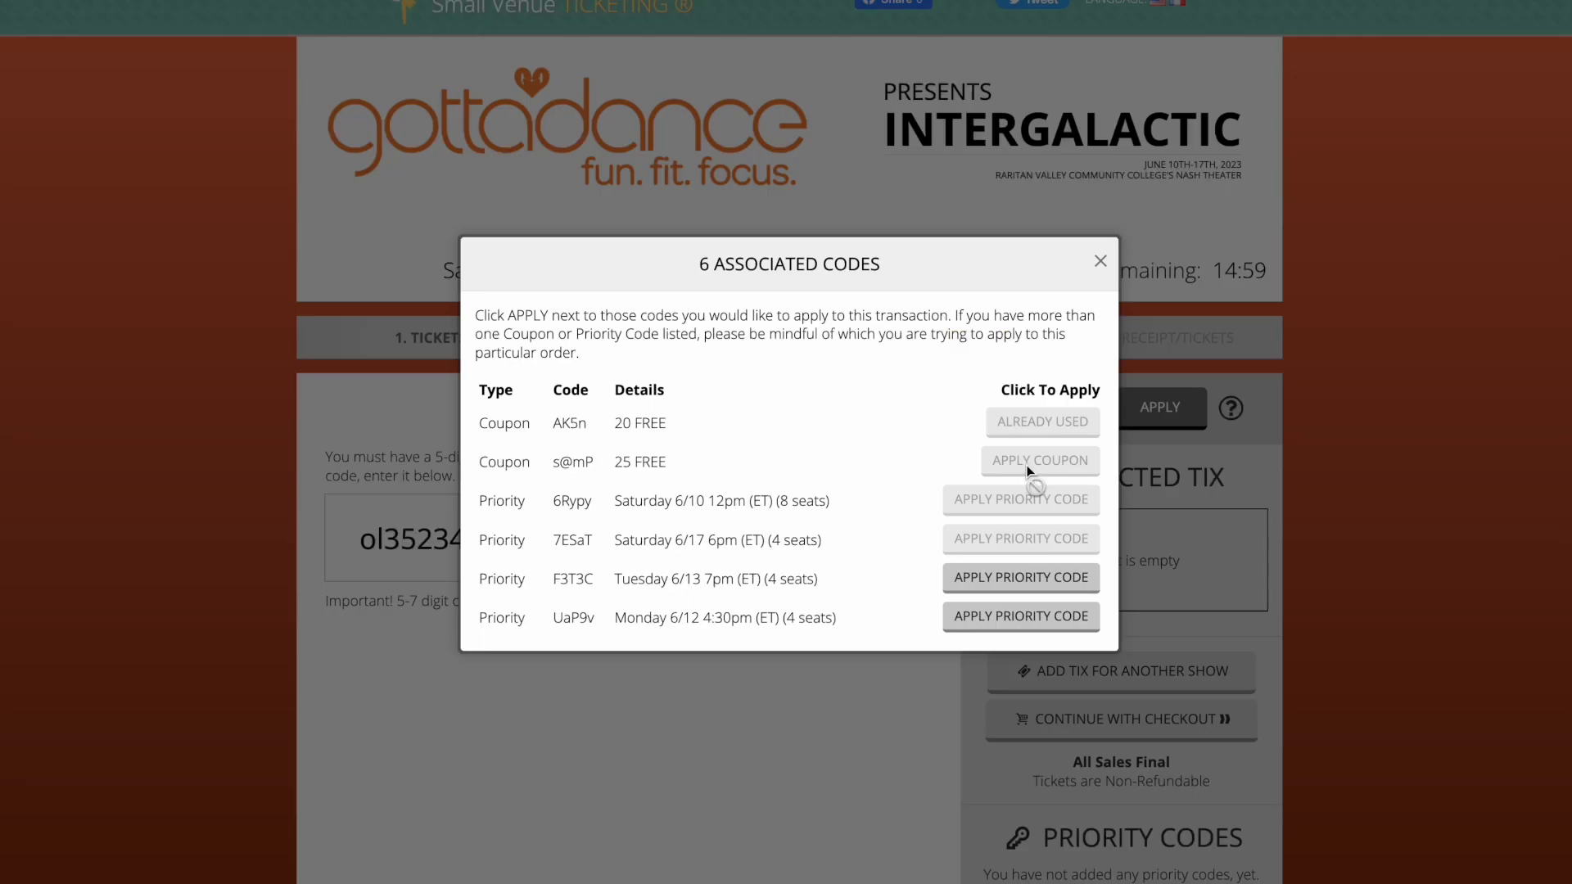
Apply the priority codes for Tuesday 6/13 7pm and Monday 6/12 4:30pm, then close the codes list
left_click(1039, 576)
left_click(1025, 393)
left_click(1032, 626)
left_click(1025, 390)
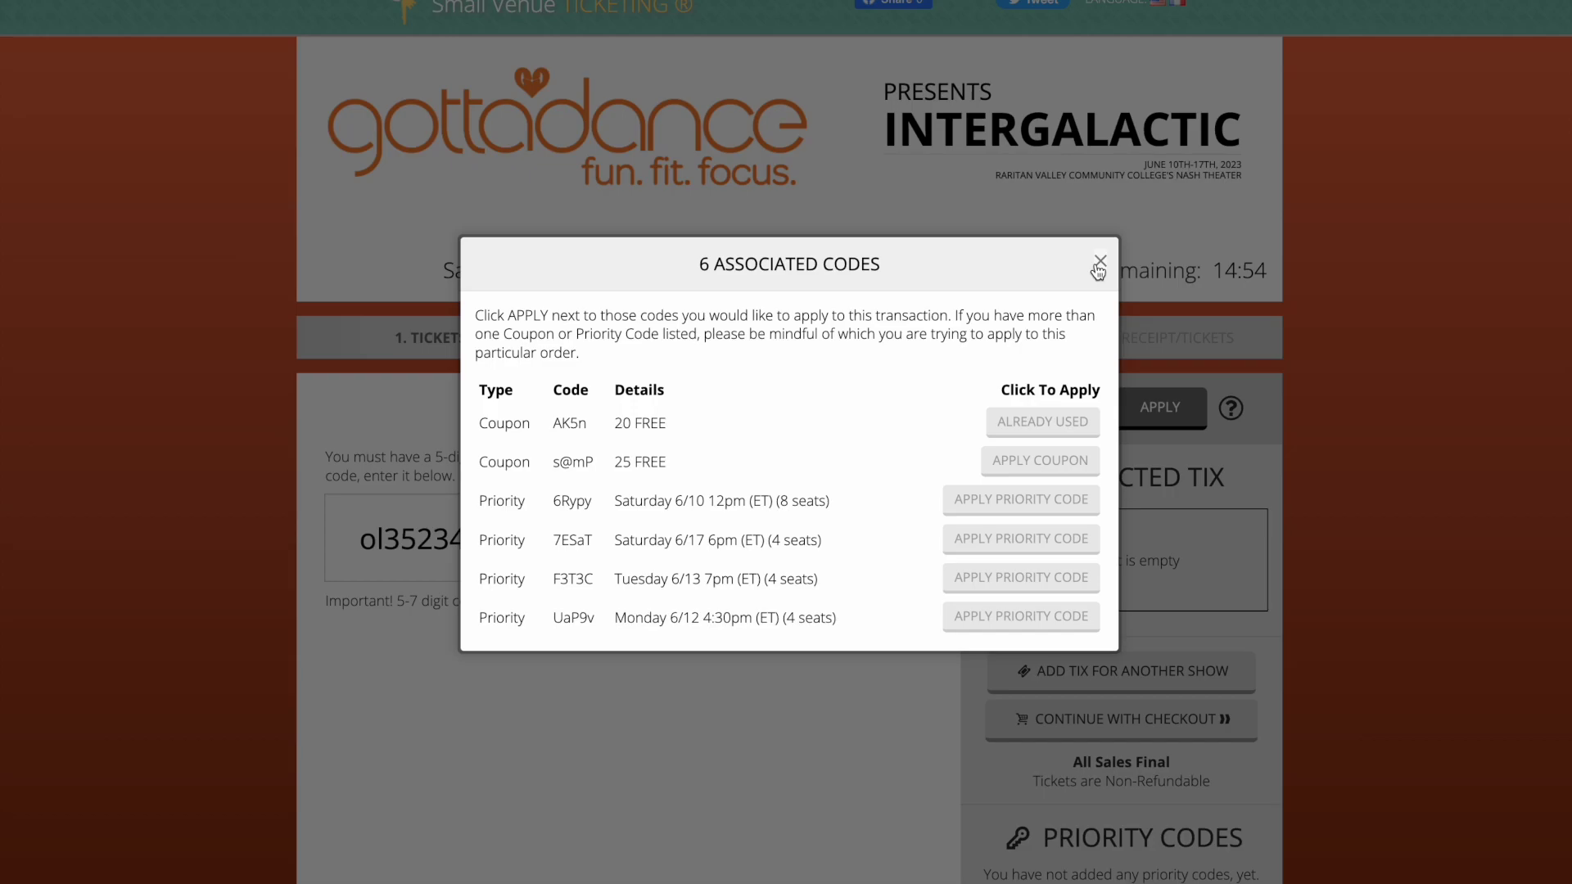
left_click(1099, 268)
scroll(809, 666, "down", 3)
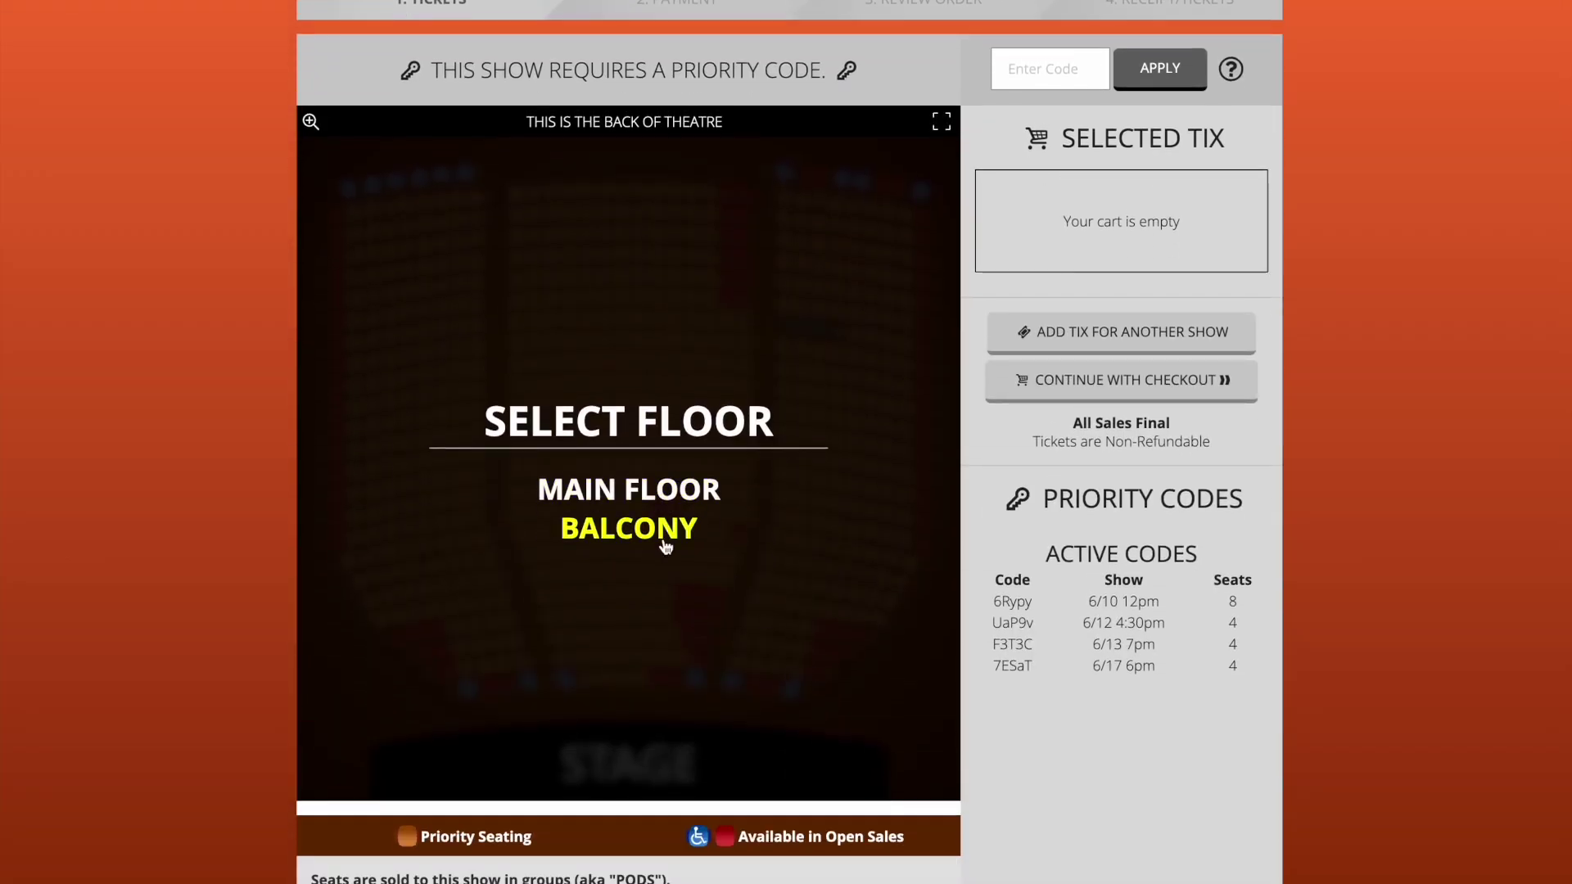
On the main floor map, swap a left-side row G pod for centre seats G-101 to G-104
left_click(673, 490)
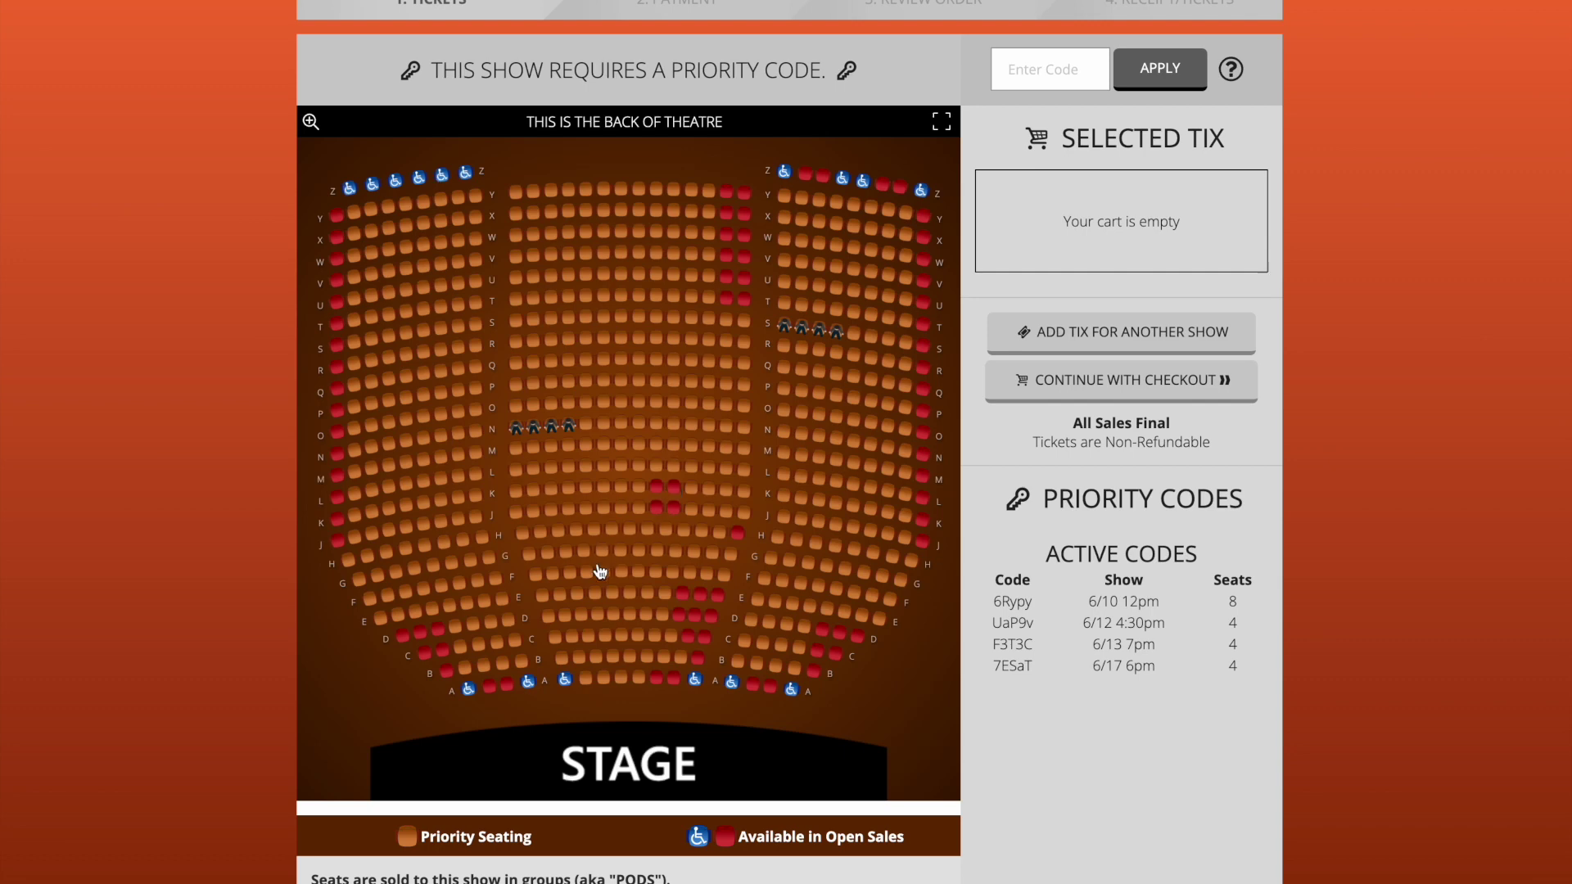
left_click(770, 558)
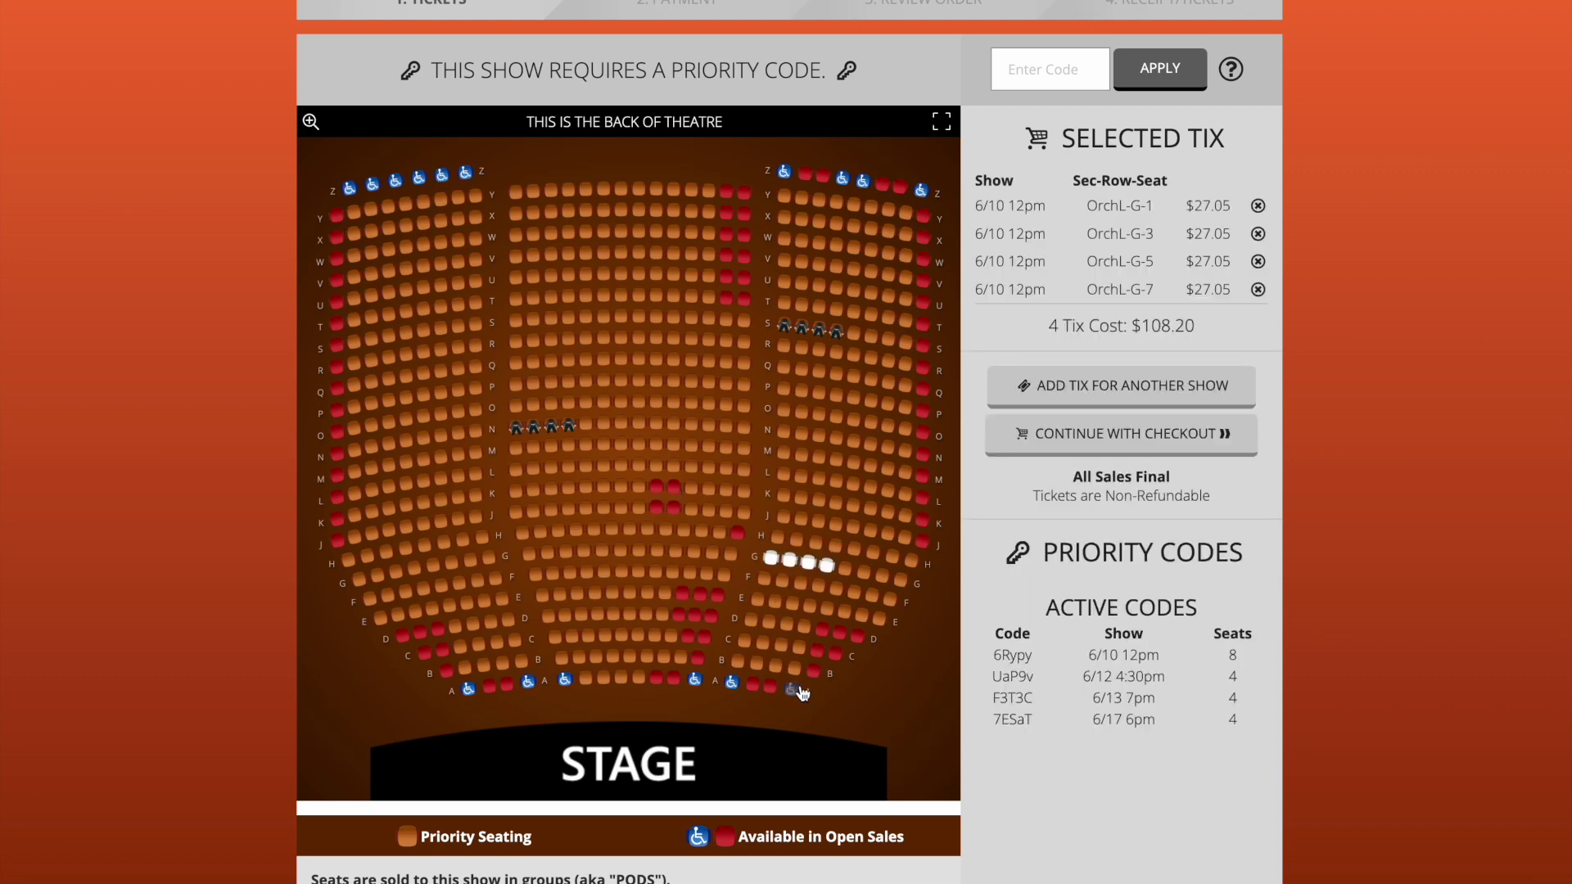
left_click(771, 560)
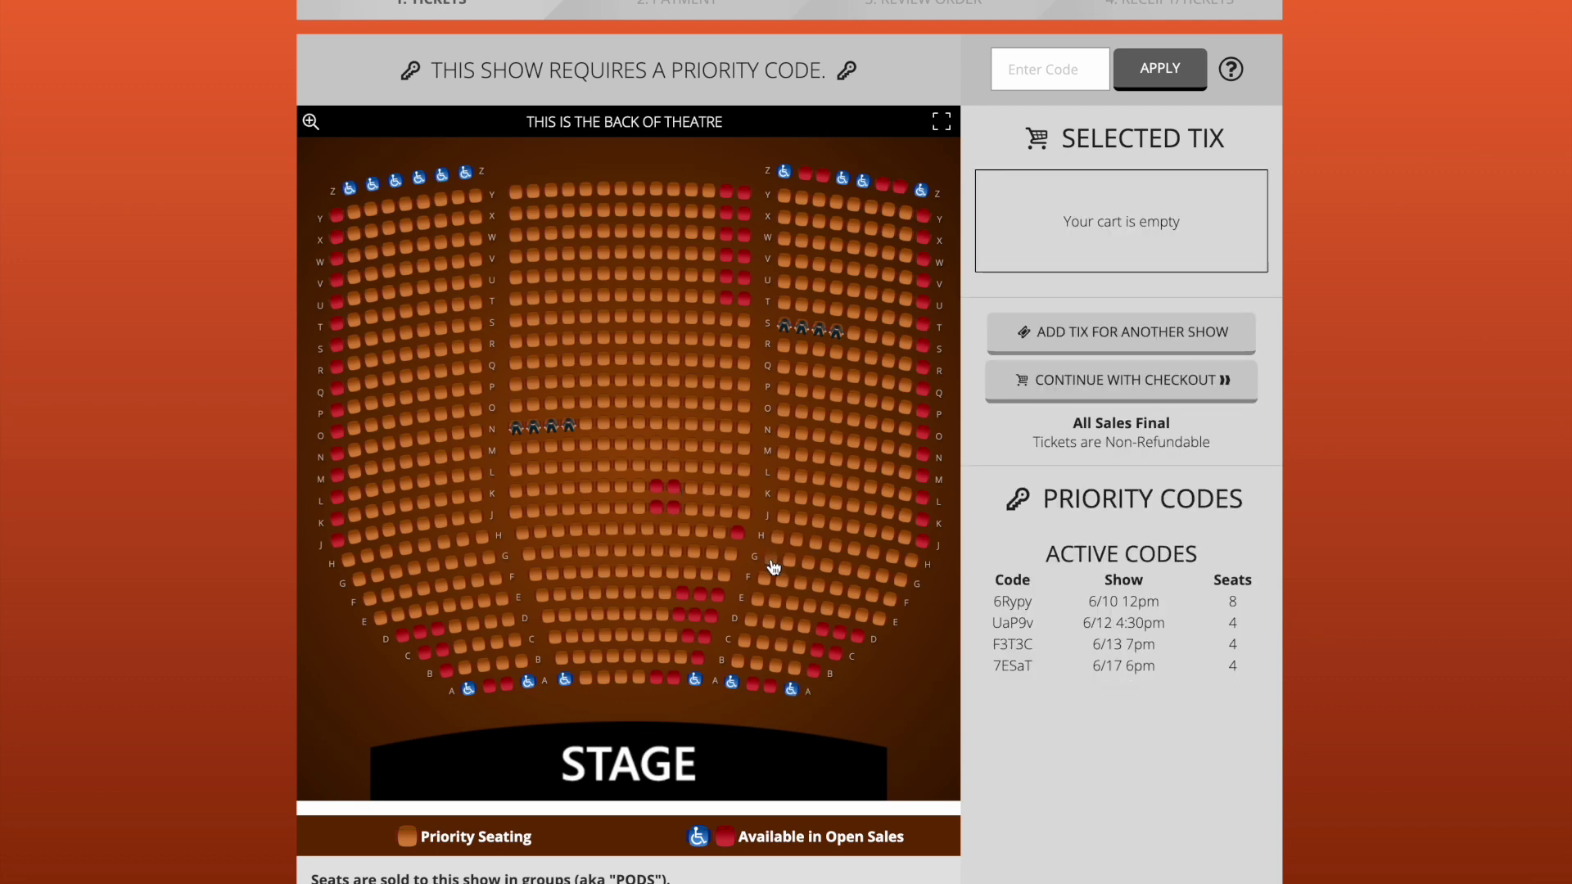
left_click(572, 556)
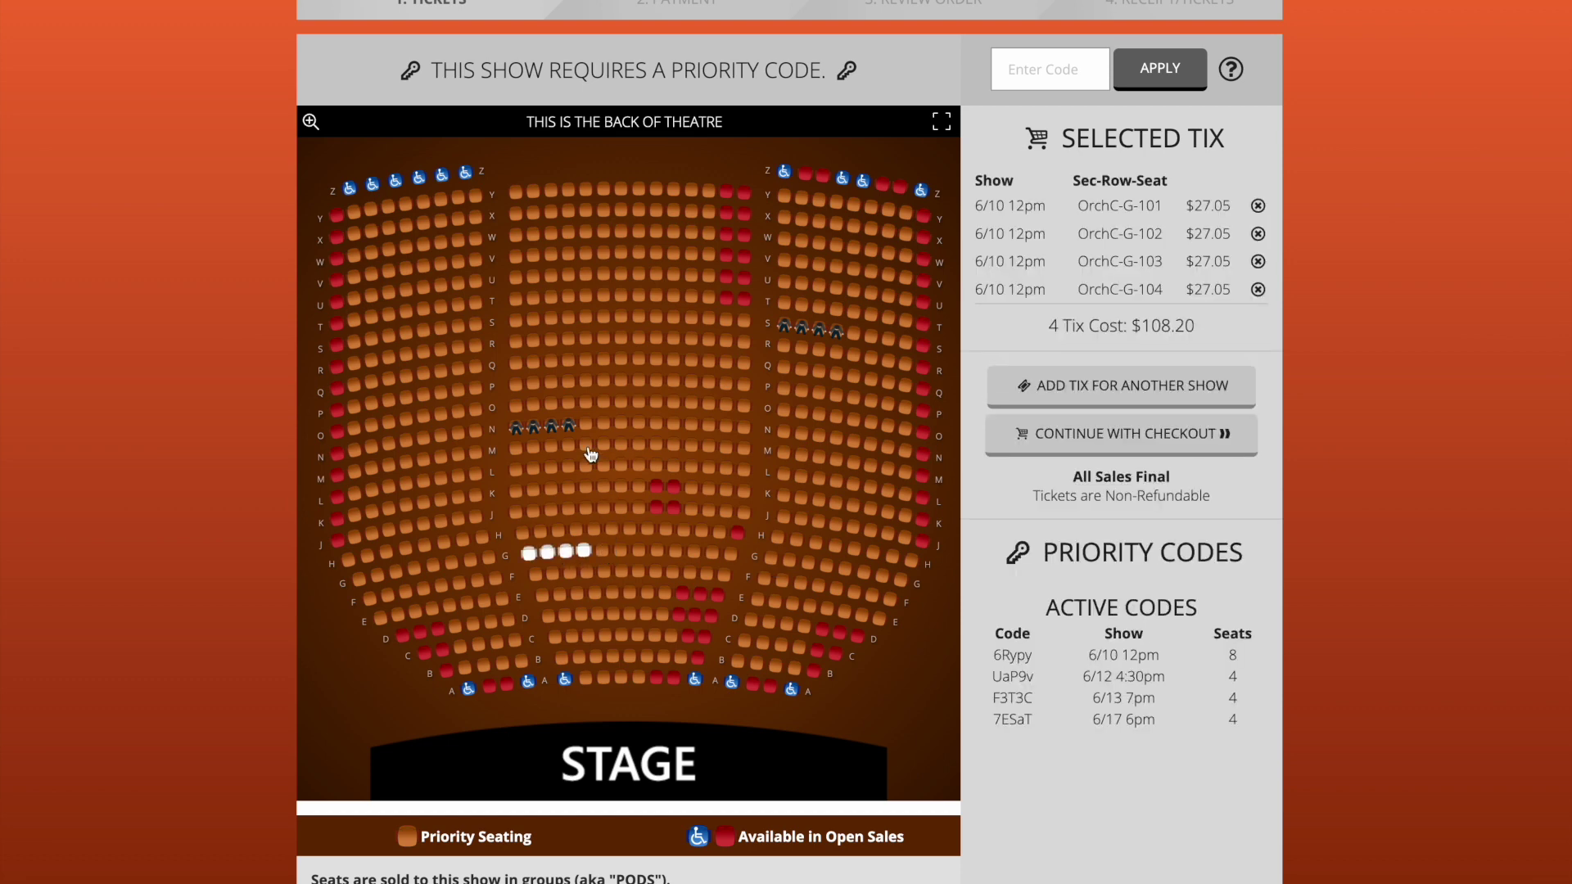
Add seats G-105 to G-108 after trying and removing row P pods, totalling $216.40
left_click(677, 391)
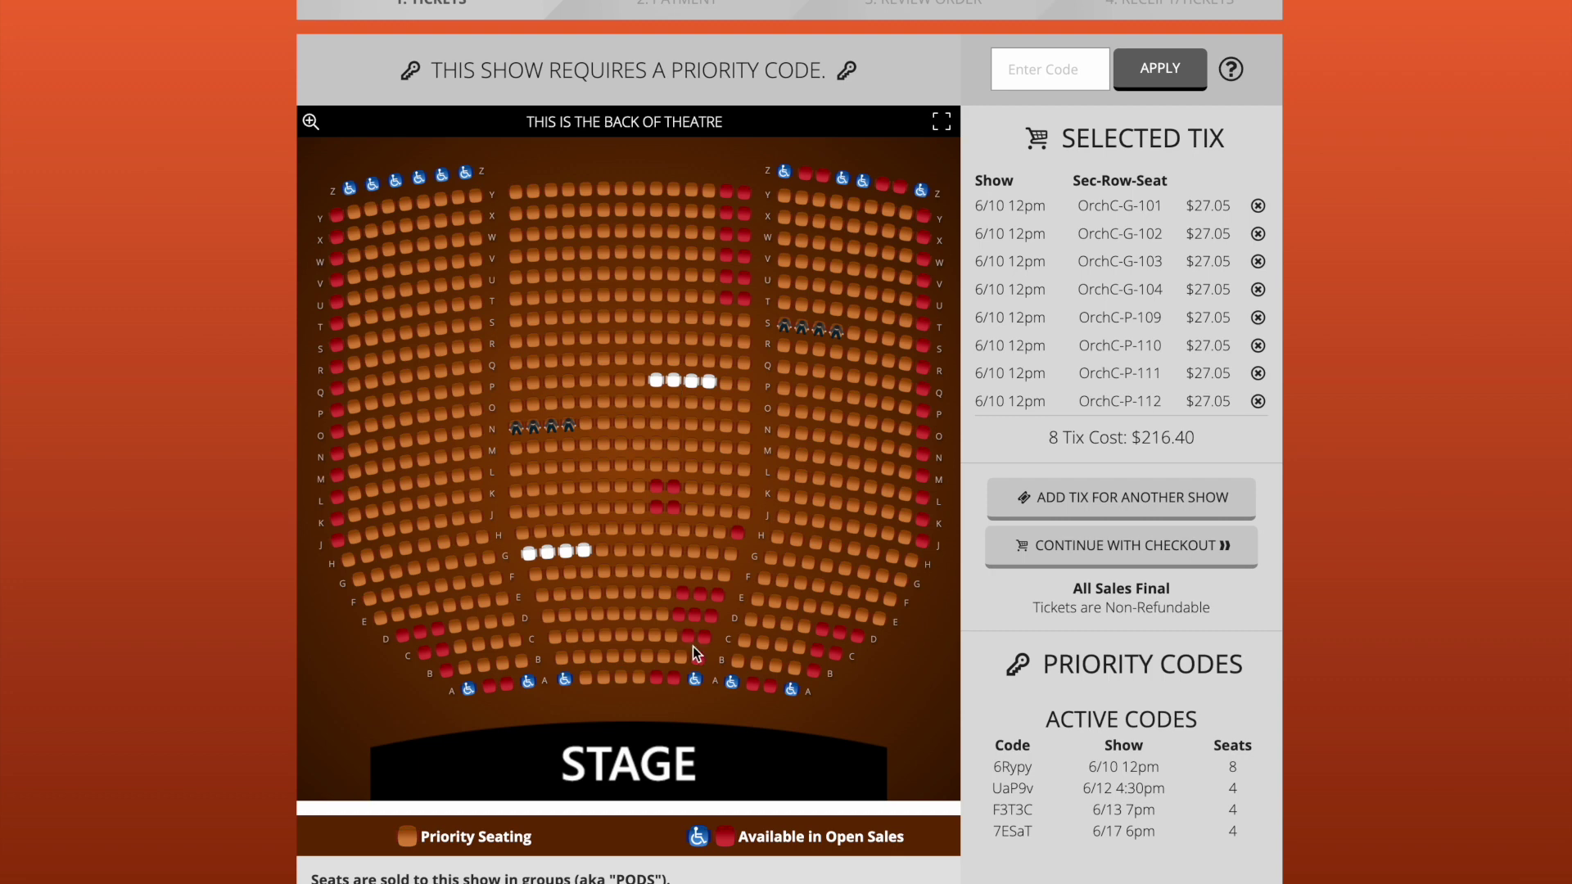
left_click(716, 393)
left_click(728, 392)
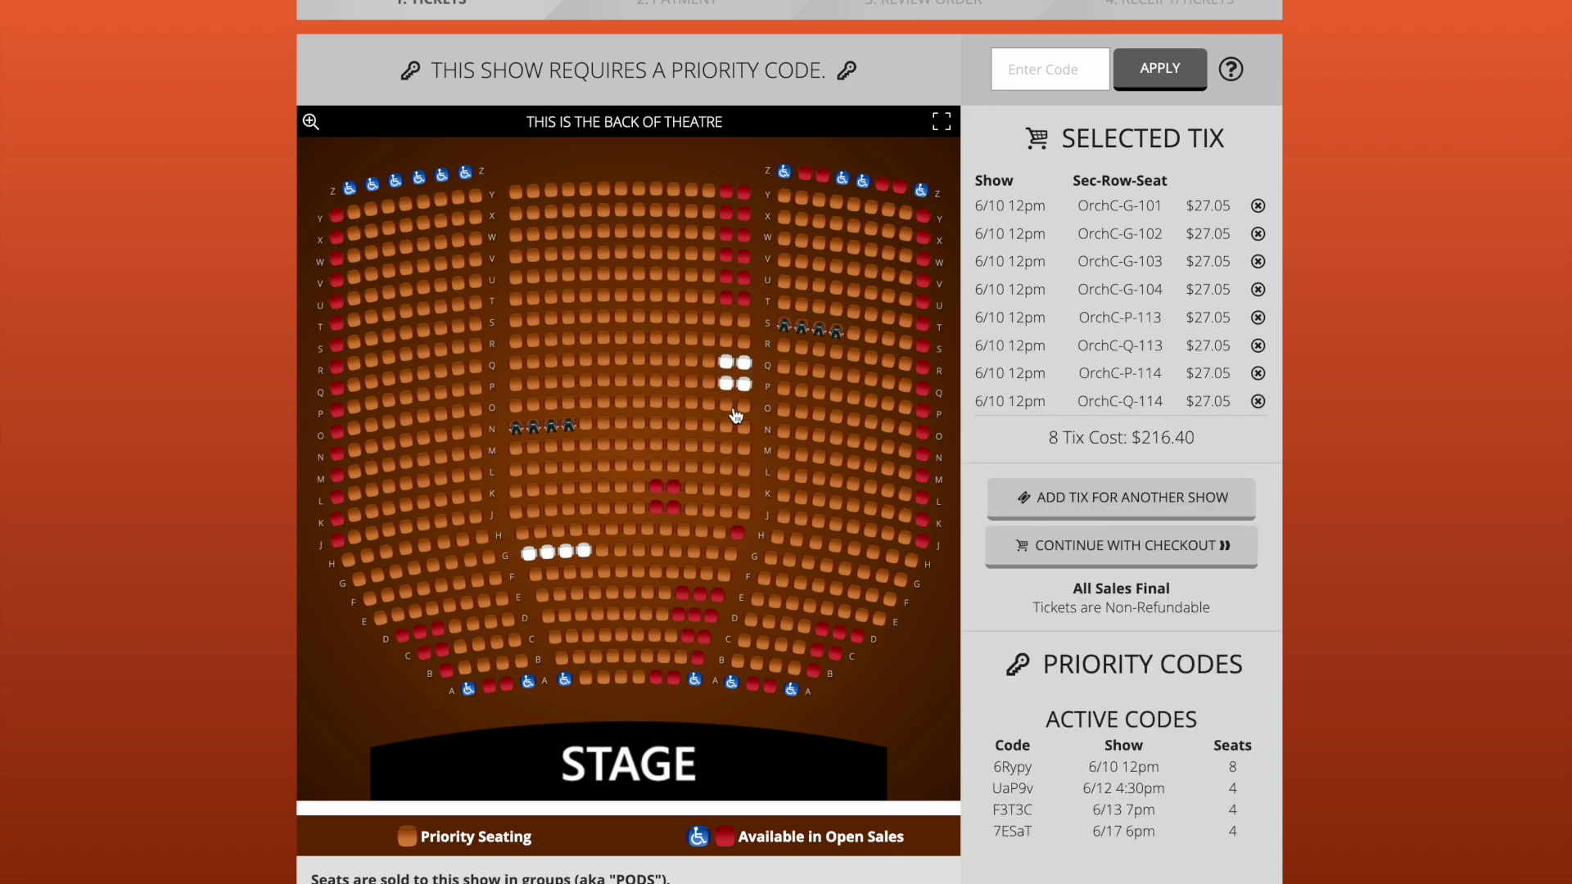
left_click(729, 394)
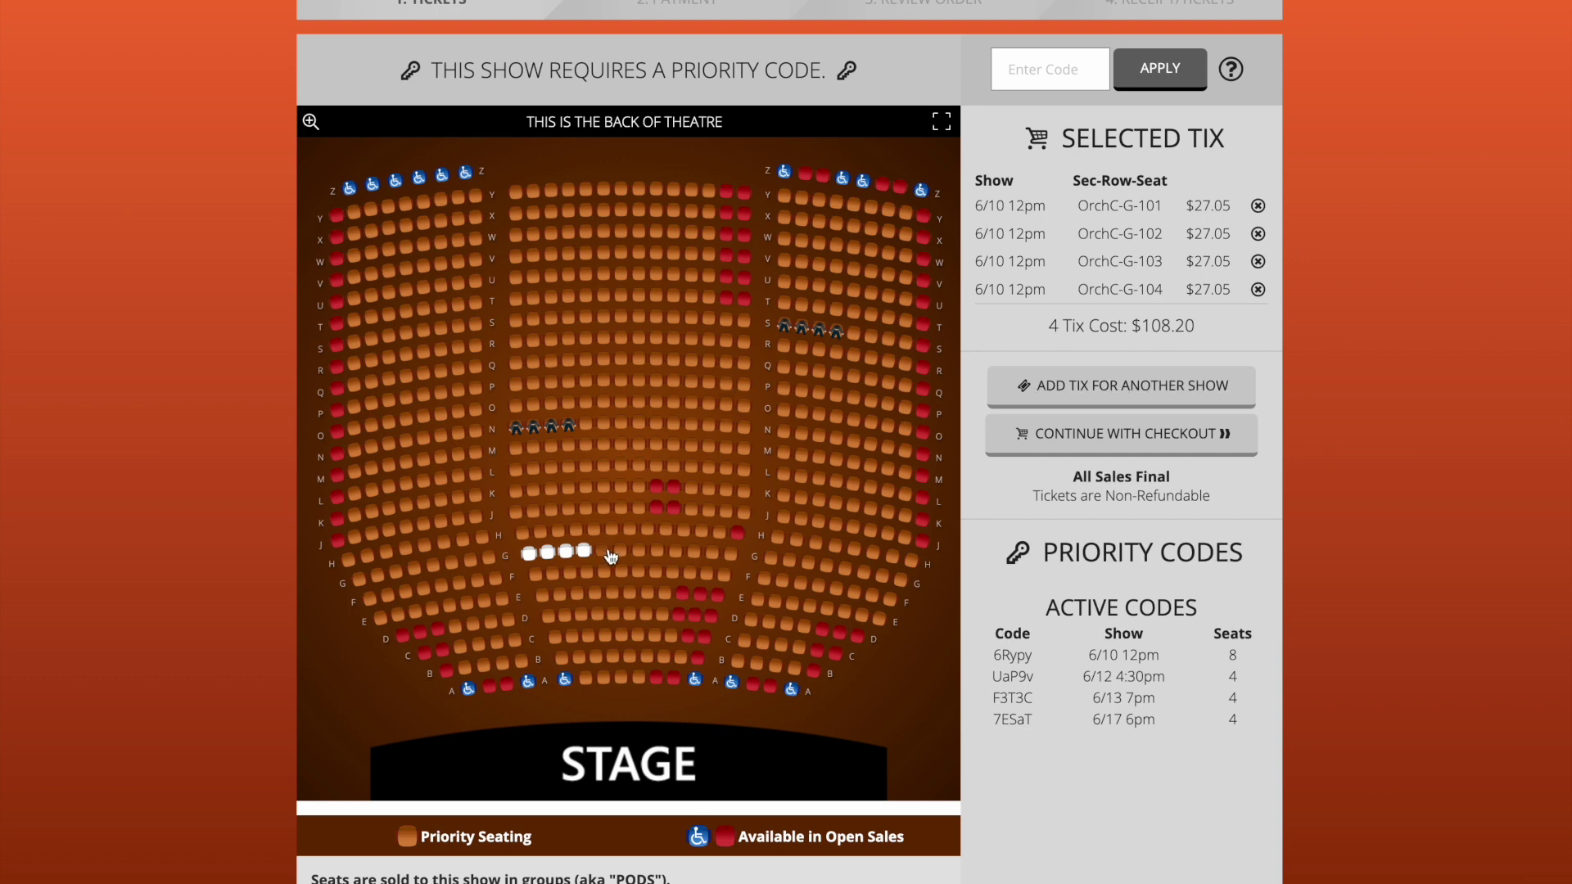
left_click(610, 557)
scroll(745, 652, "up", 1)
scroll(746, 653, "down", 1)
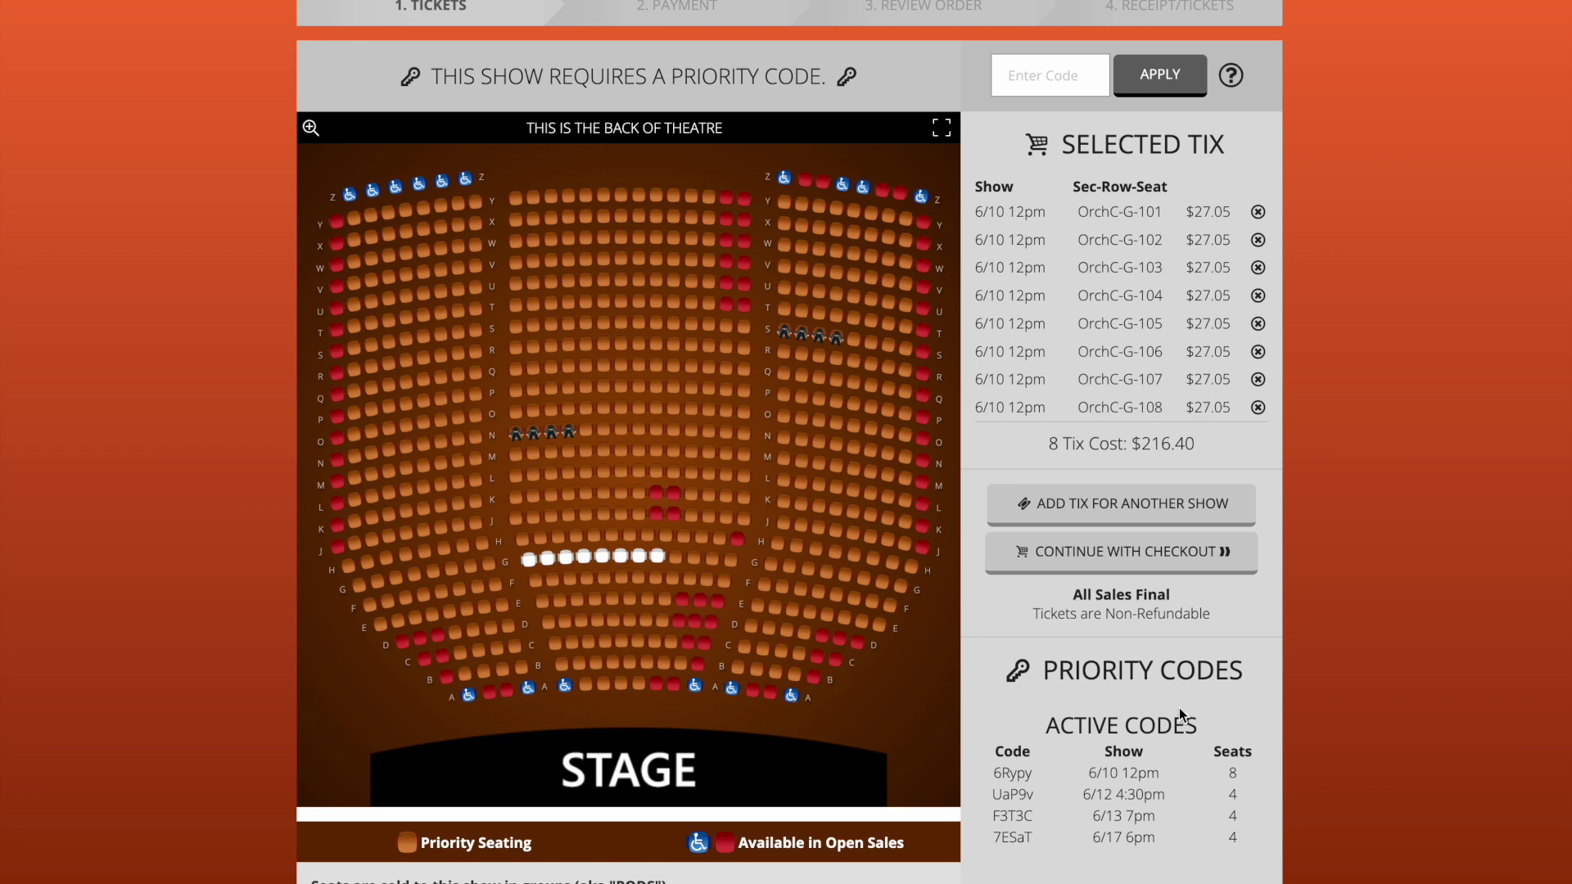
scroll(1179, 709, "down", 1)
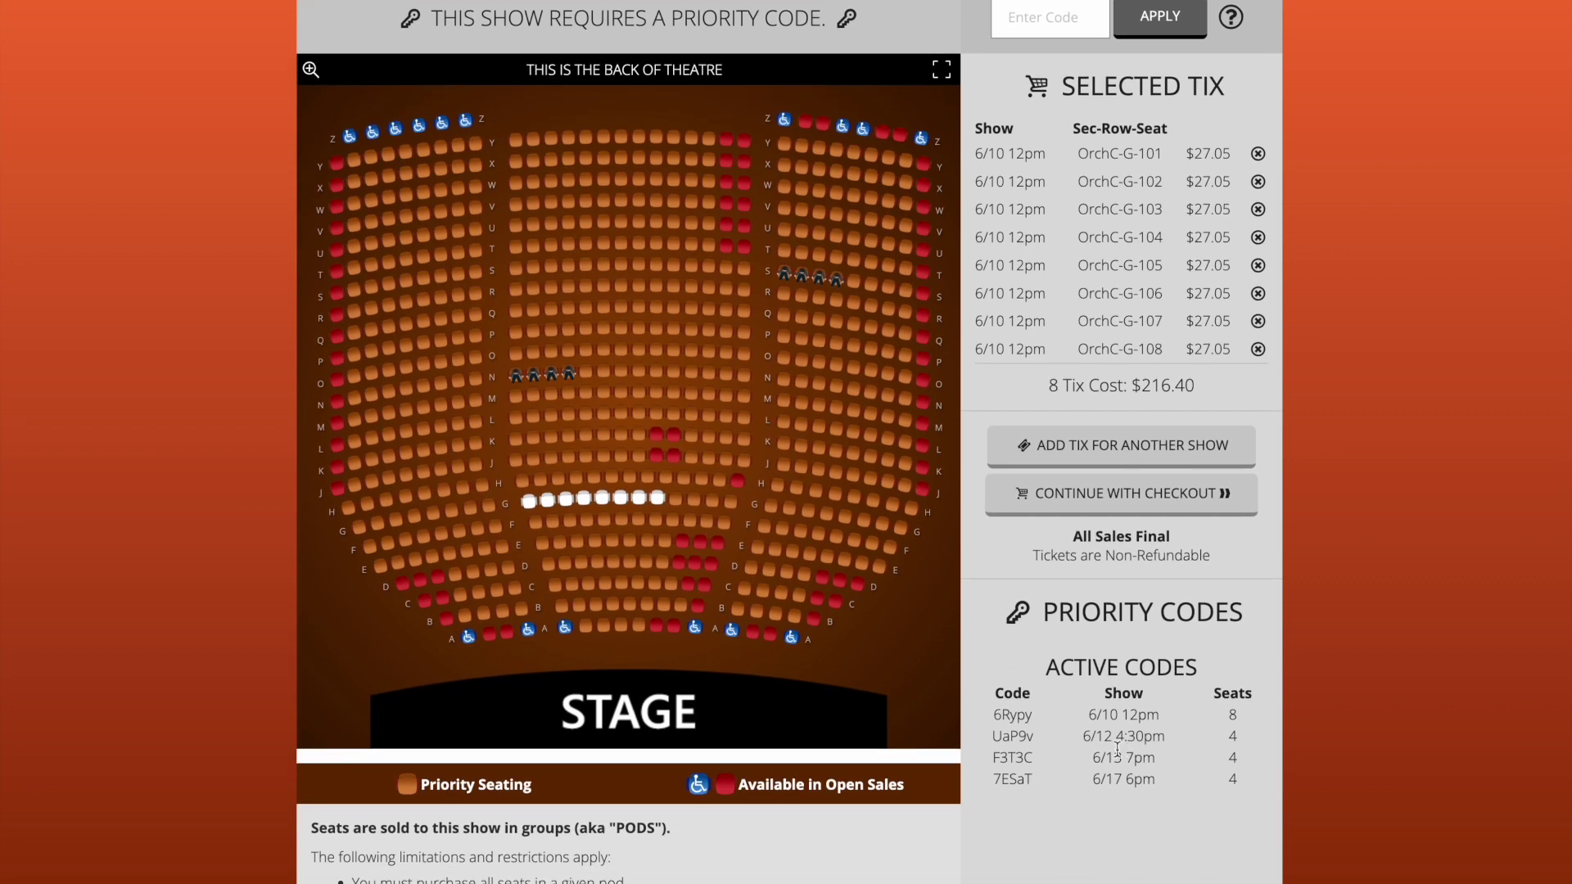
Go back to the showtimes and open the Monday 6/12 4:30pm Intergalactic show
left_click(1115, 445)
scroll(737, 439, "down", 1)
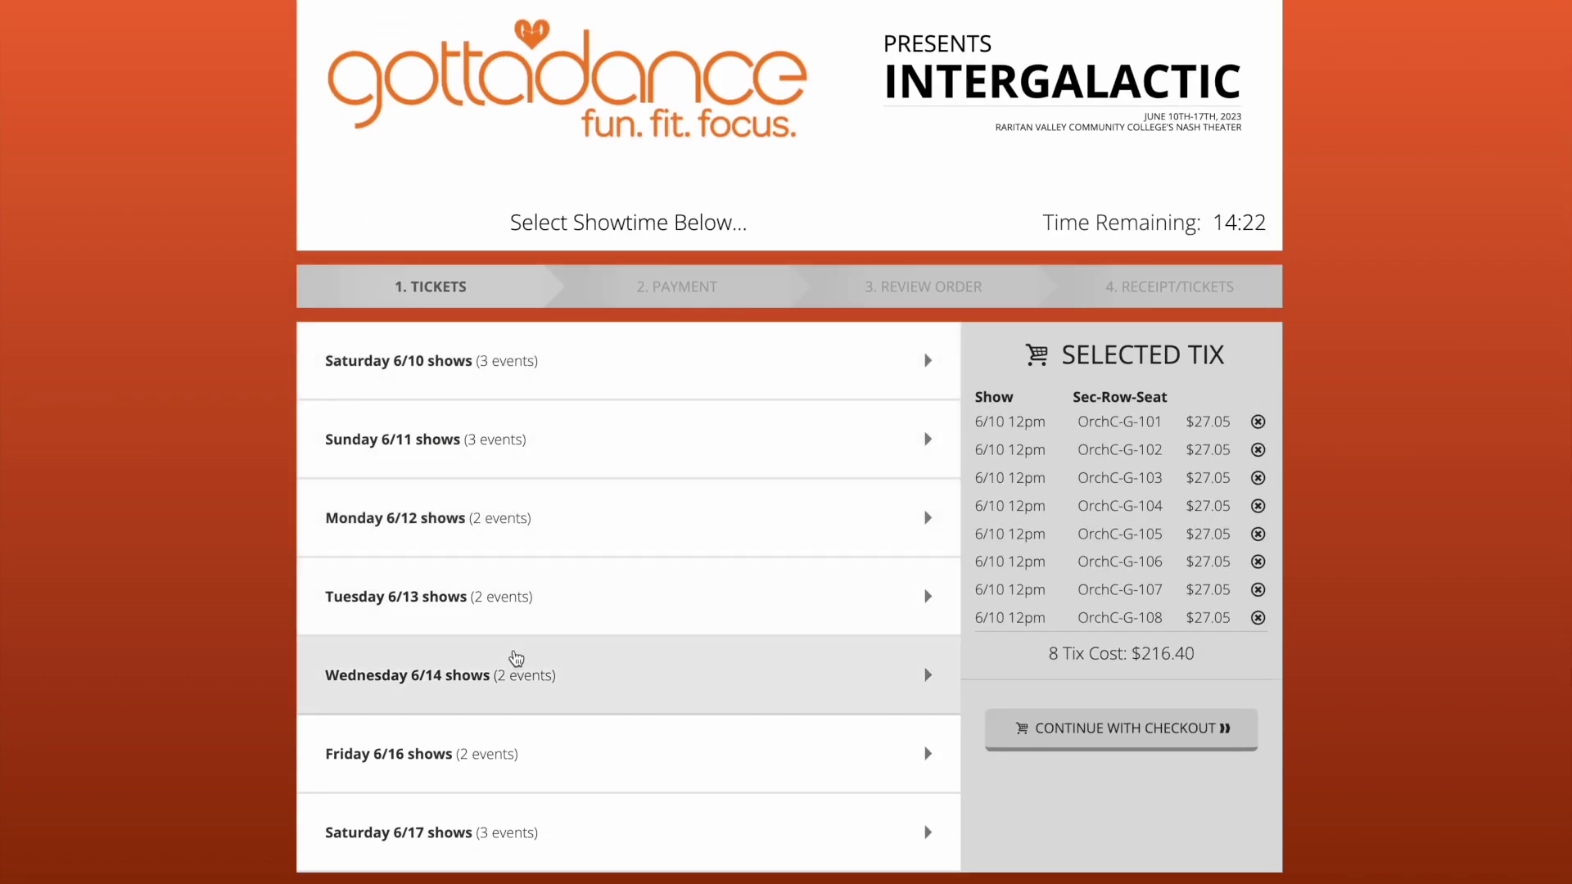
left_click(541, 550)
scroll(532, 590, "down", 1)
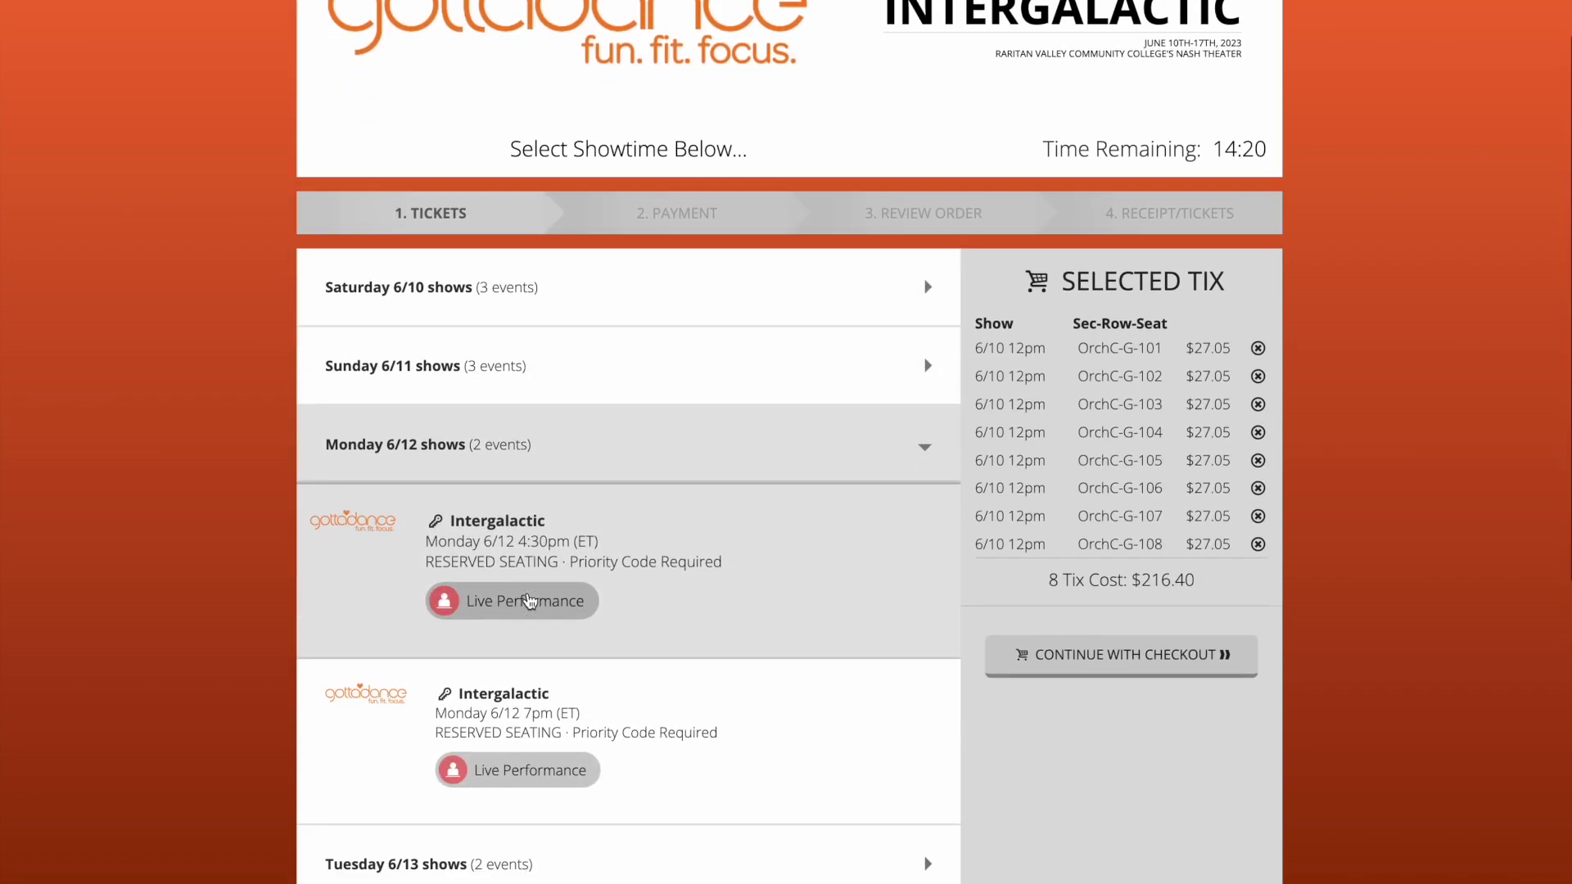
left_click(676, 578)
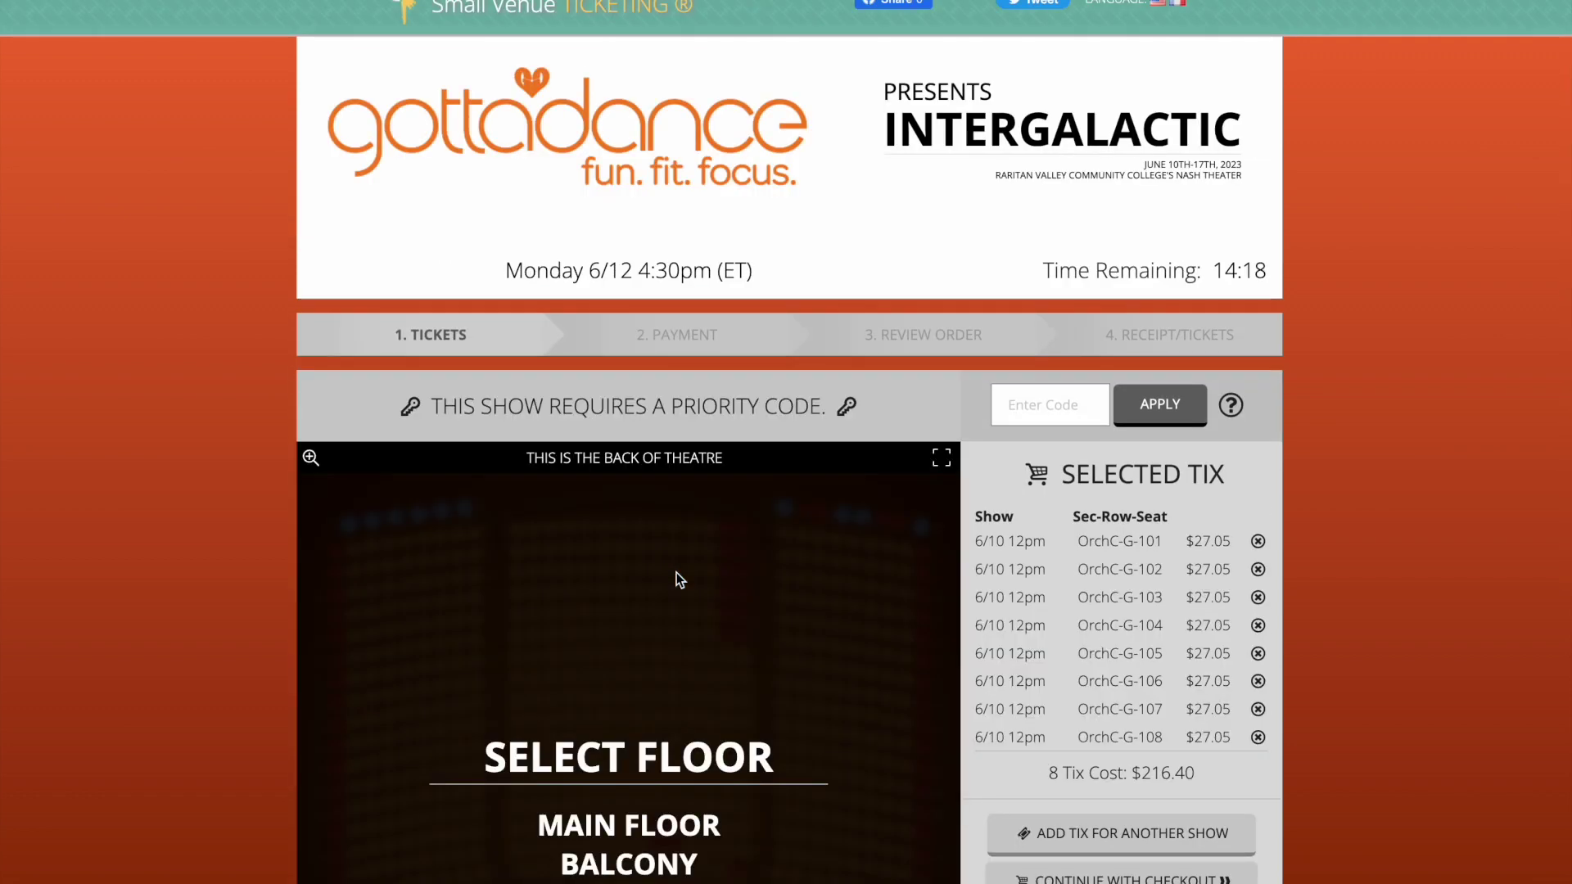
scroll(677, 578, "down", 1)
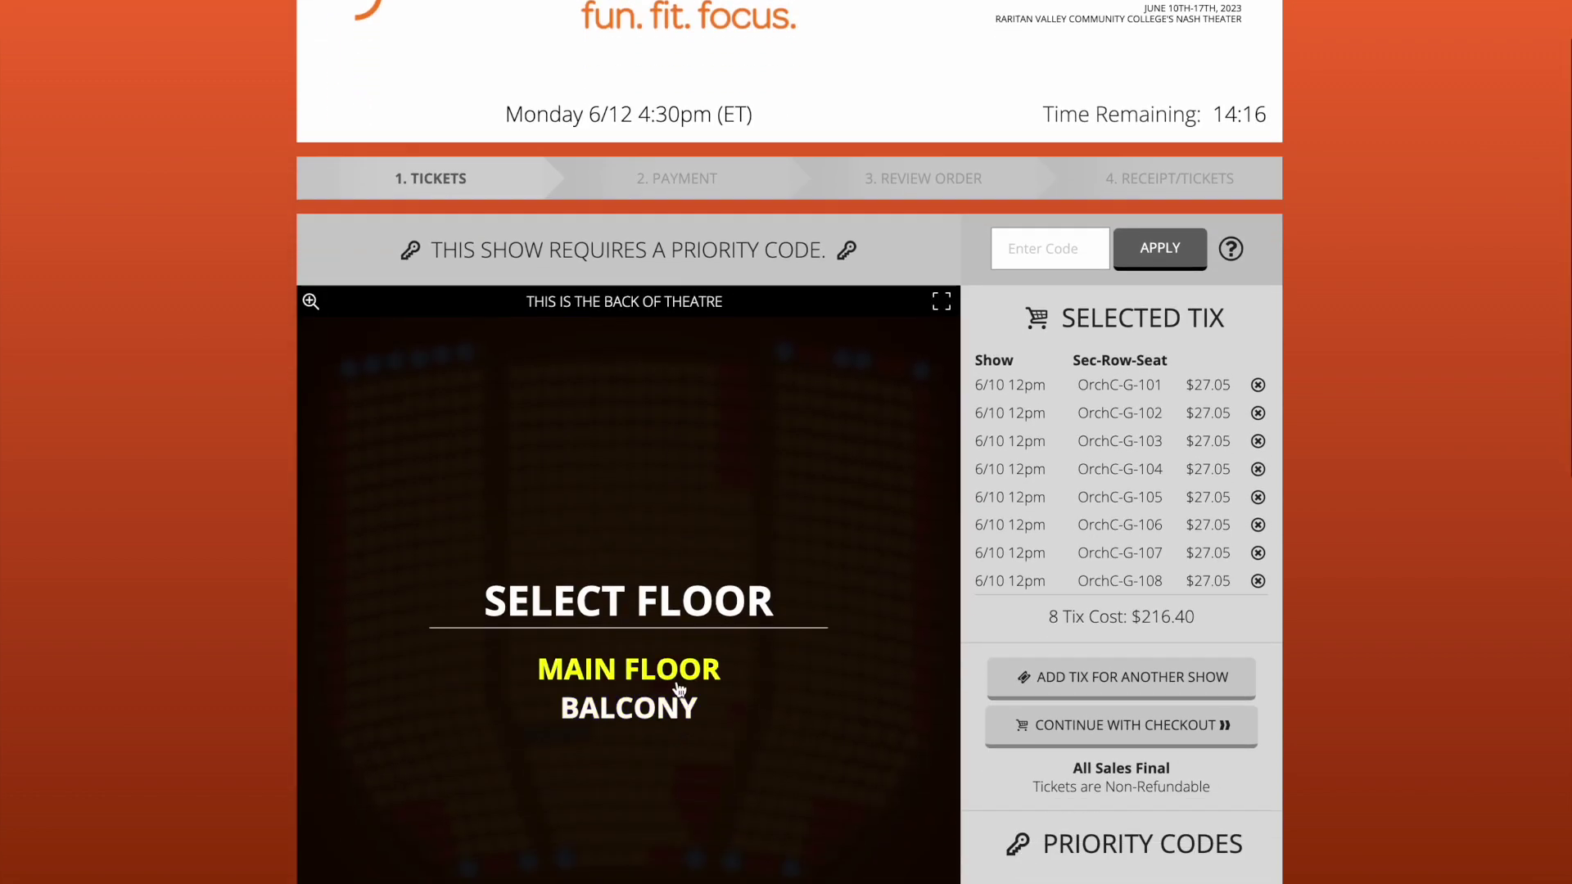
Add balcony seats MezzC-AA-105 to AA-108 to the cart and return to the showtime list
left_click(679, 709)
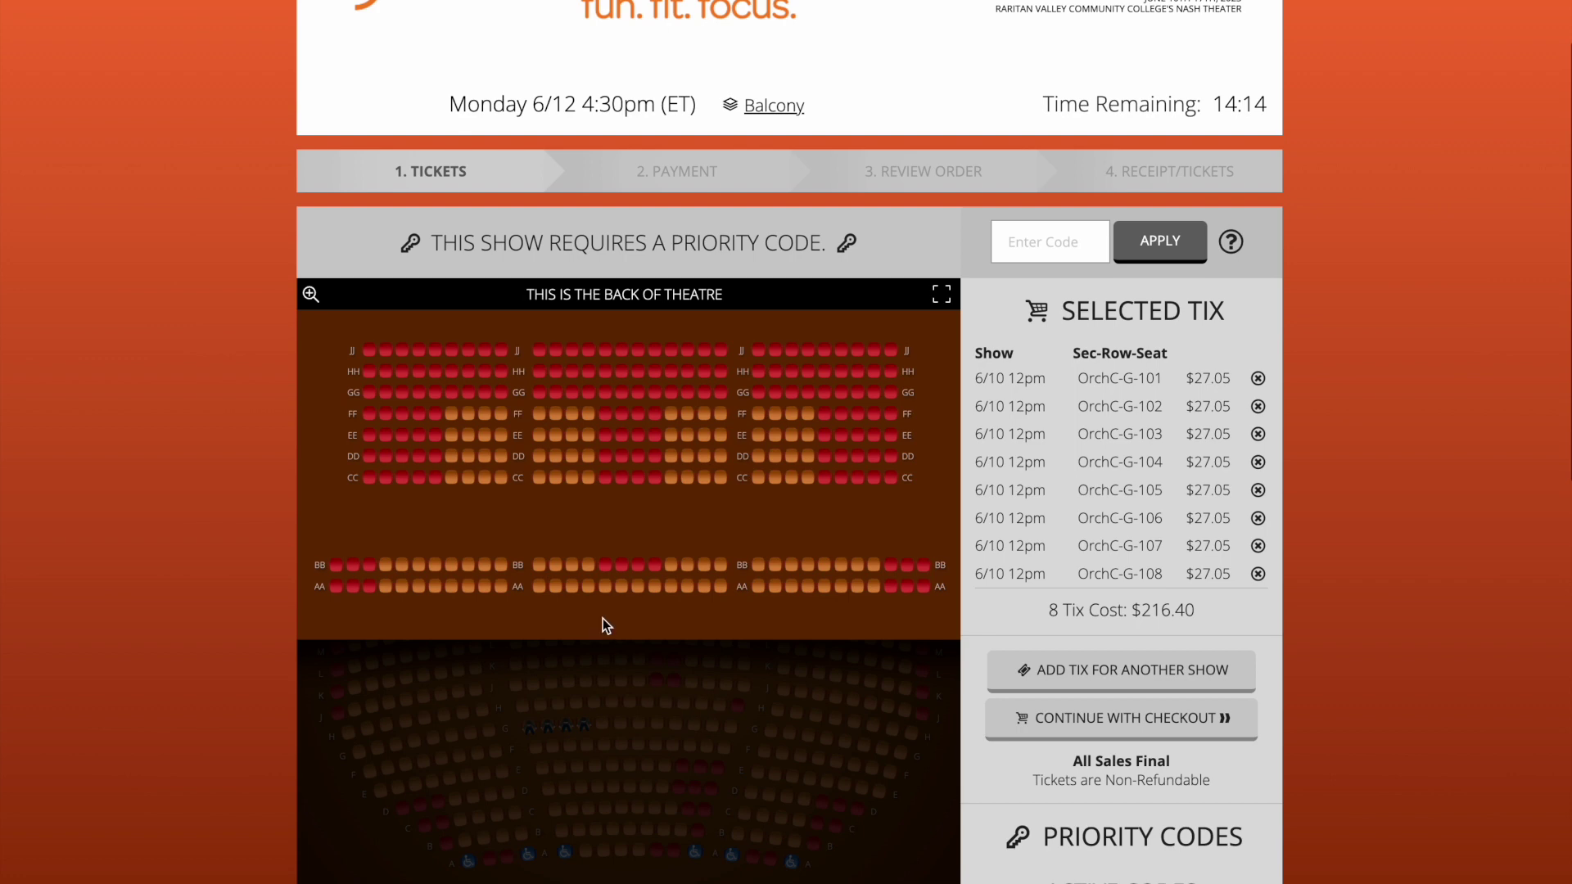
left_click(541, 587)
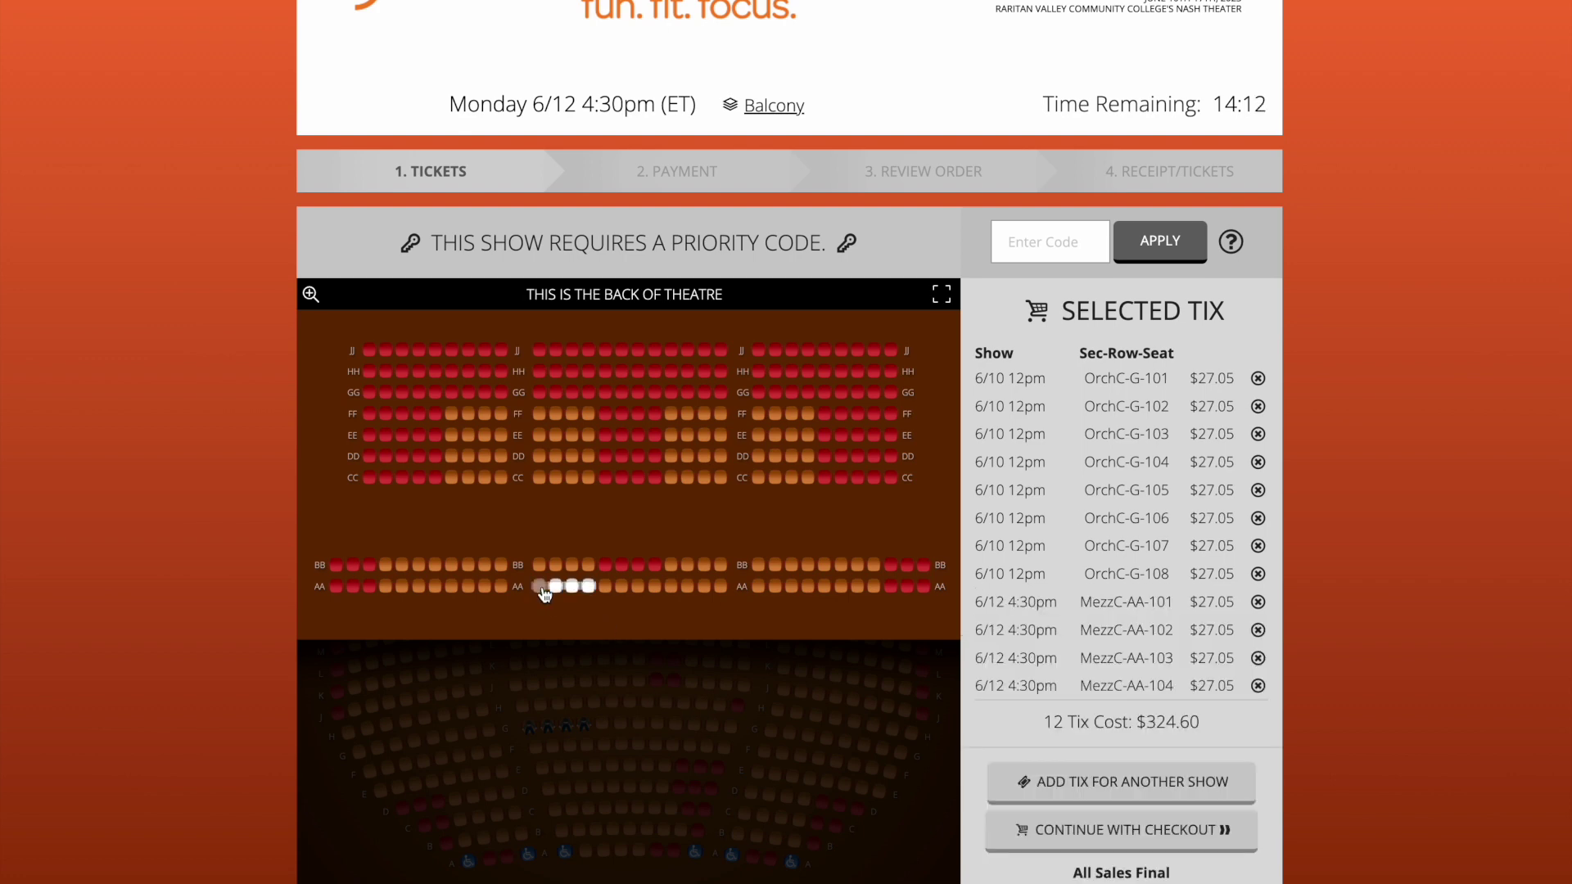
left_click(539, 587)
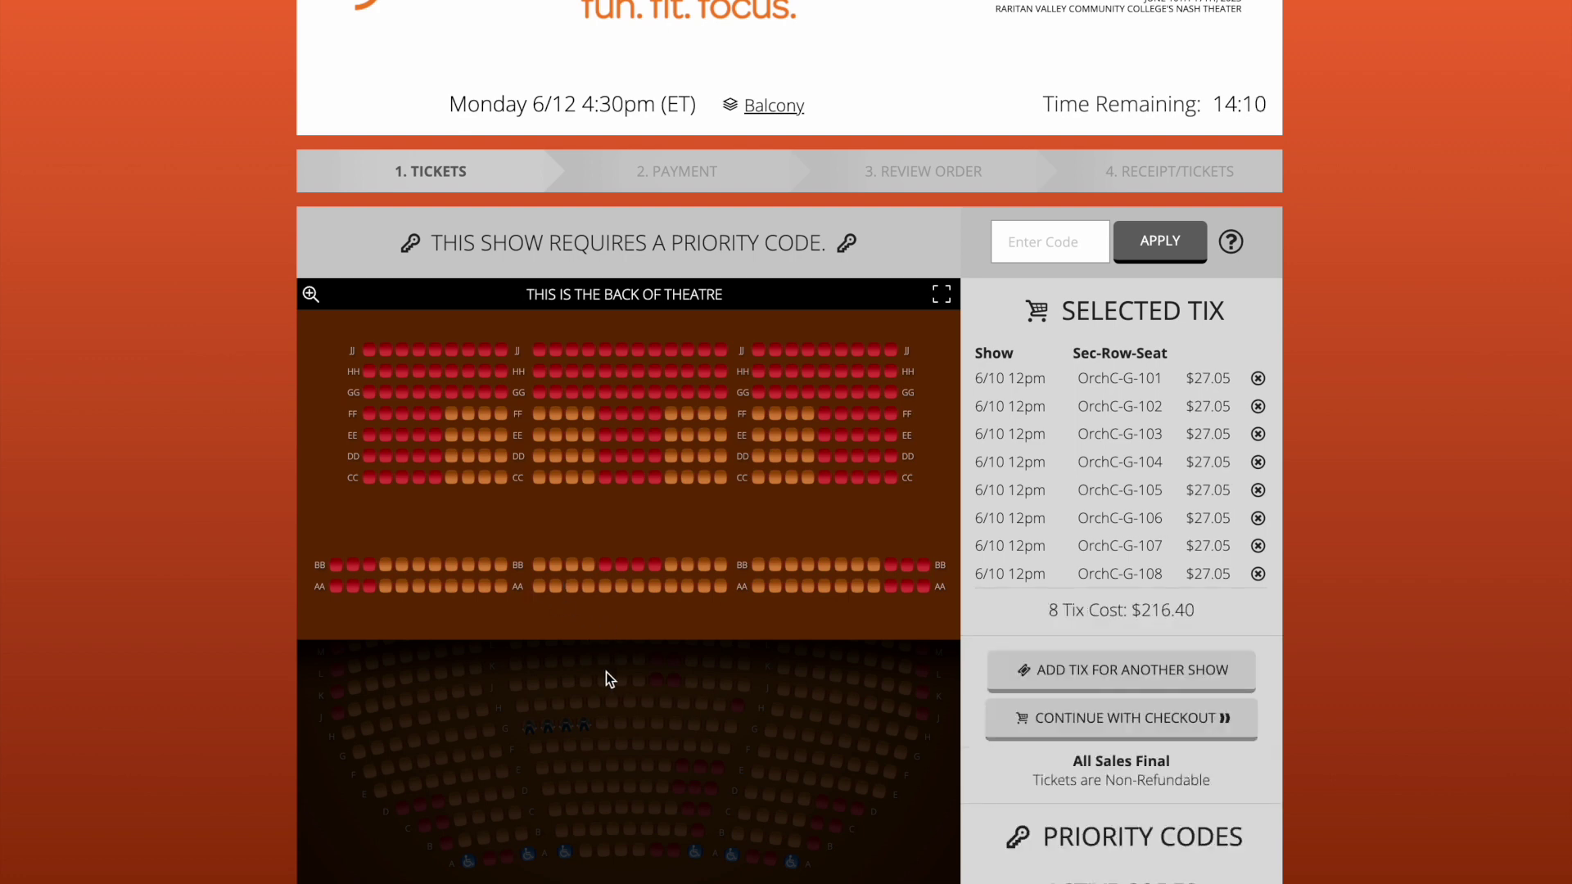
left_click(603, 591)
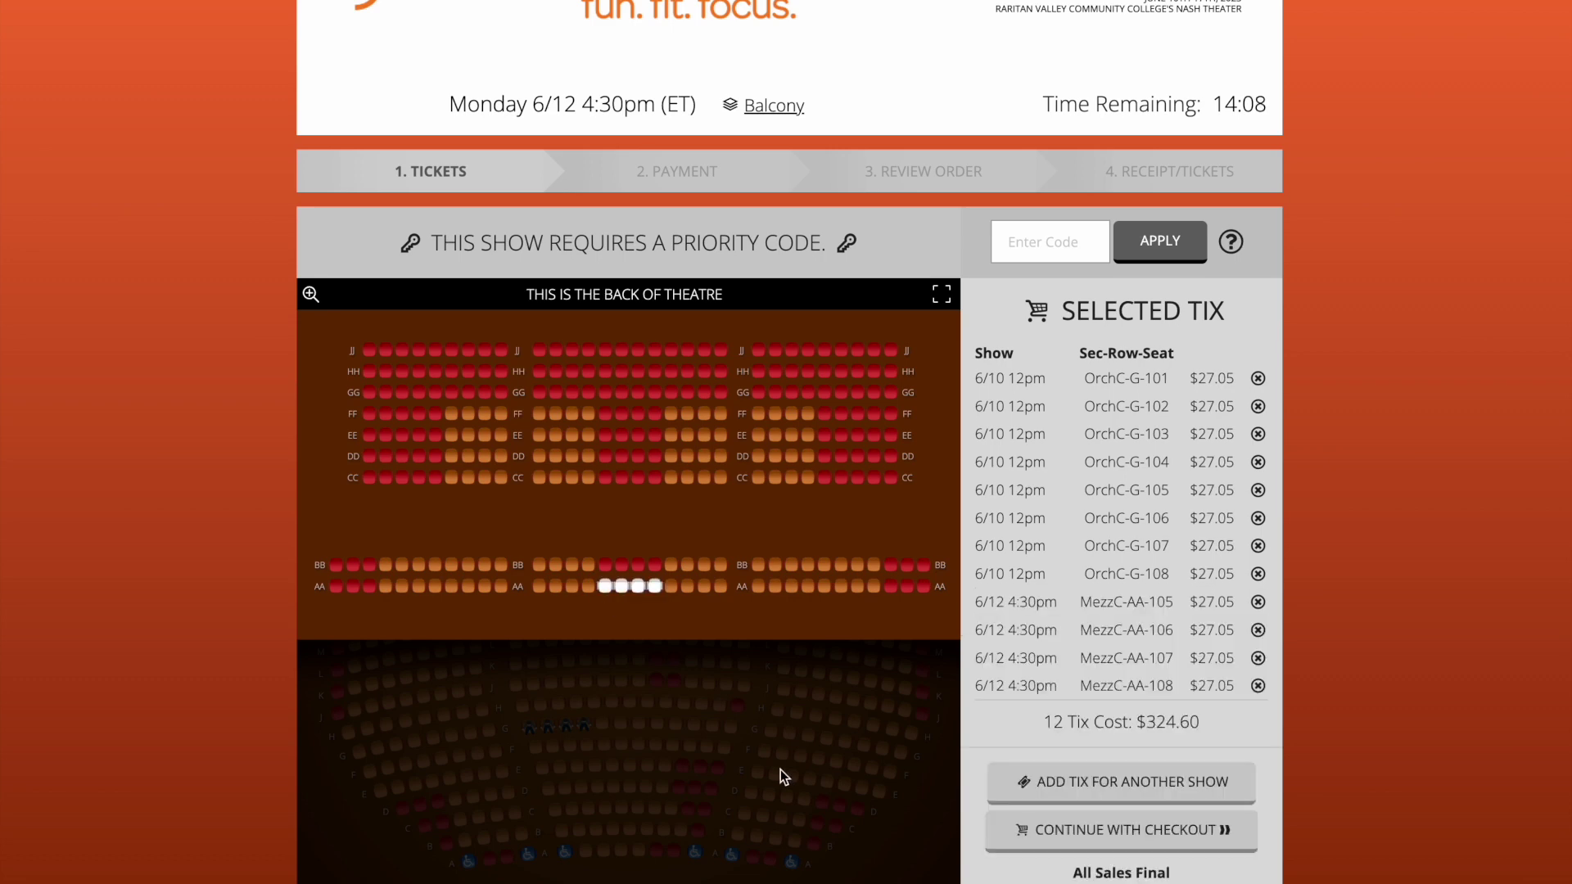
scroll(779, 769, "down", 2)
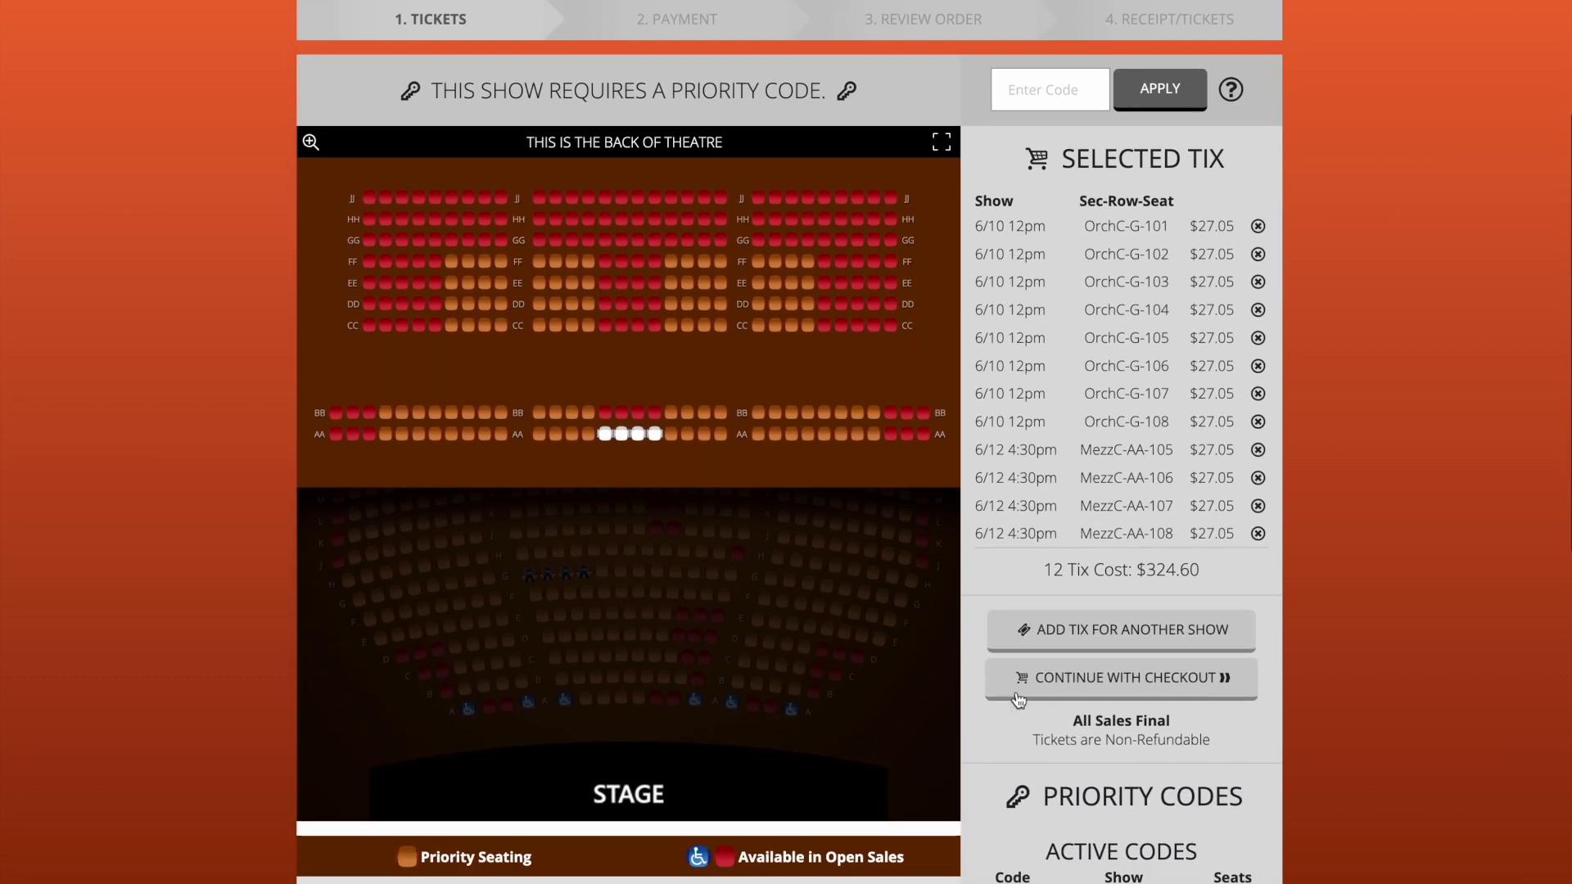
scroll(1023, 643, "down", 1)
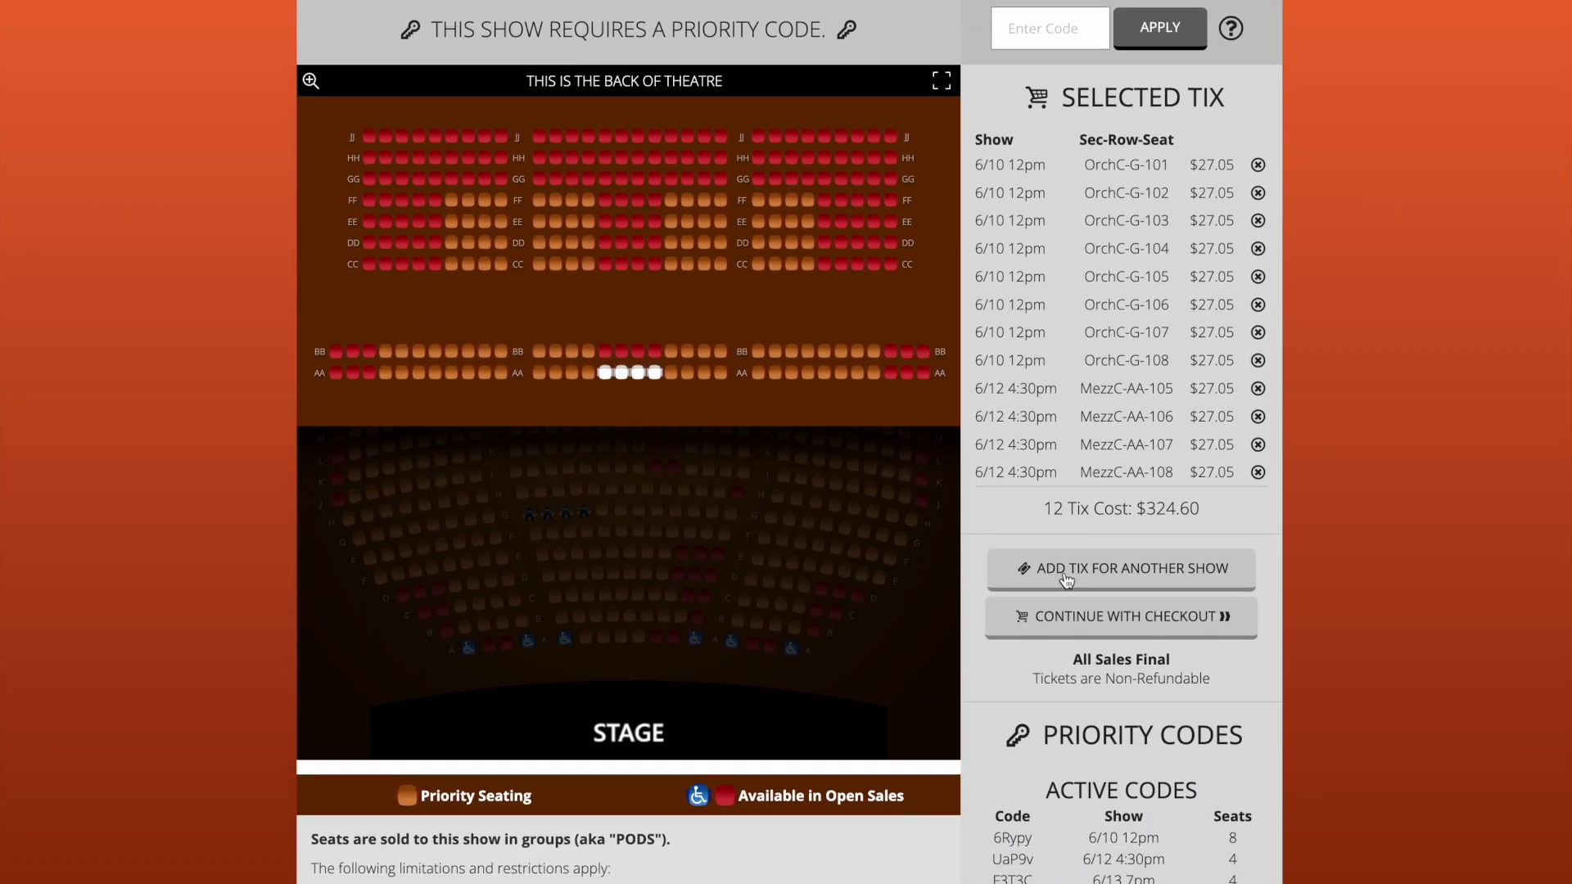
left_click(1067, 580)
scroll(702, 519, "down", 1)
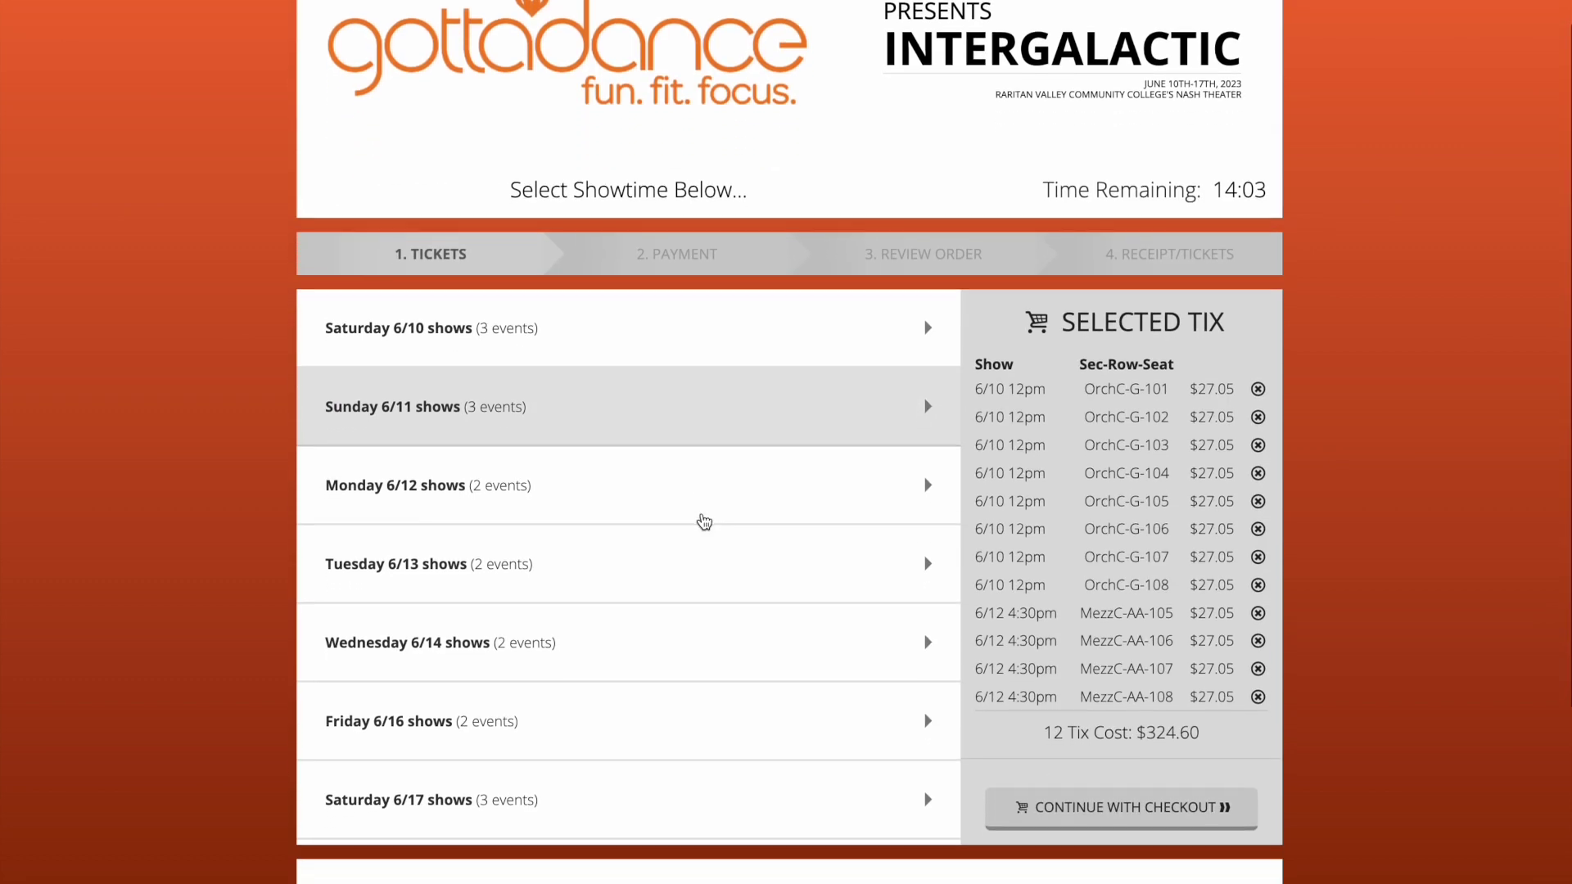
Open the Tuesday 6/13 7pm show's main floor seating map
left_click(498, 596)
scroll(498, 596, "down", 2)
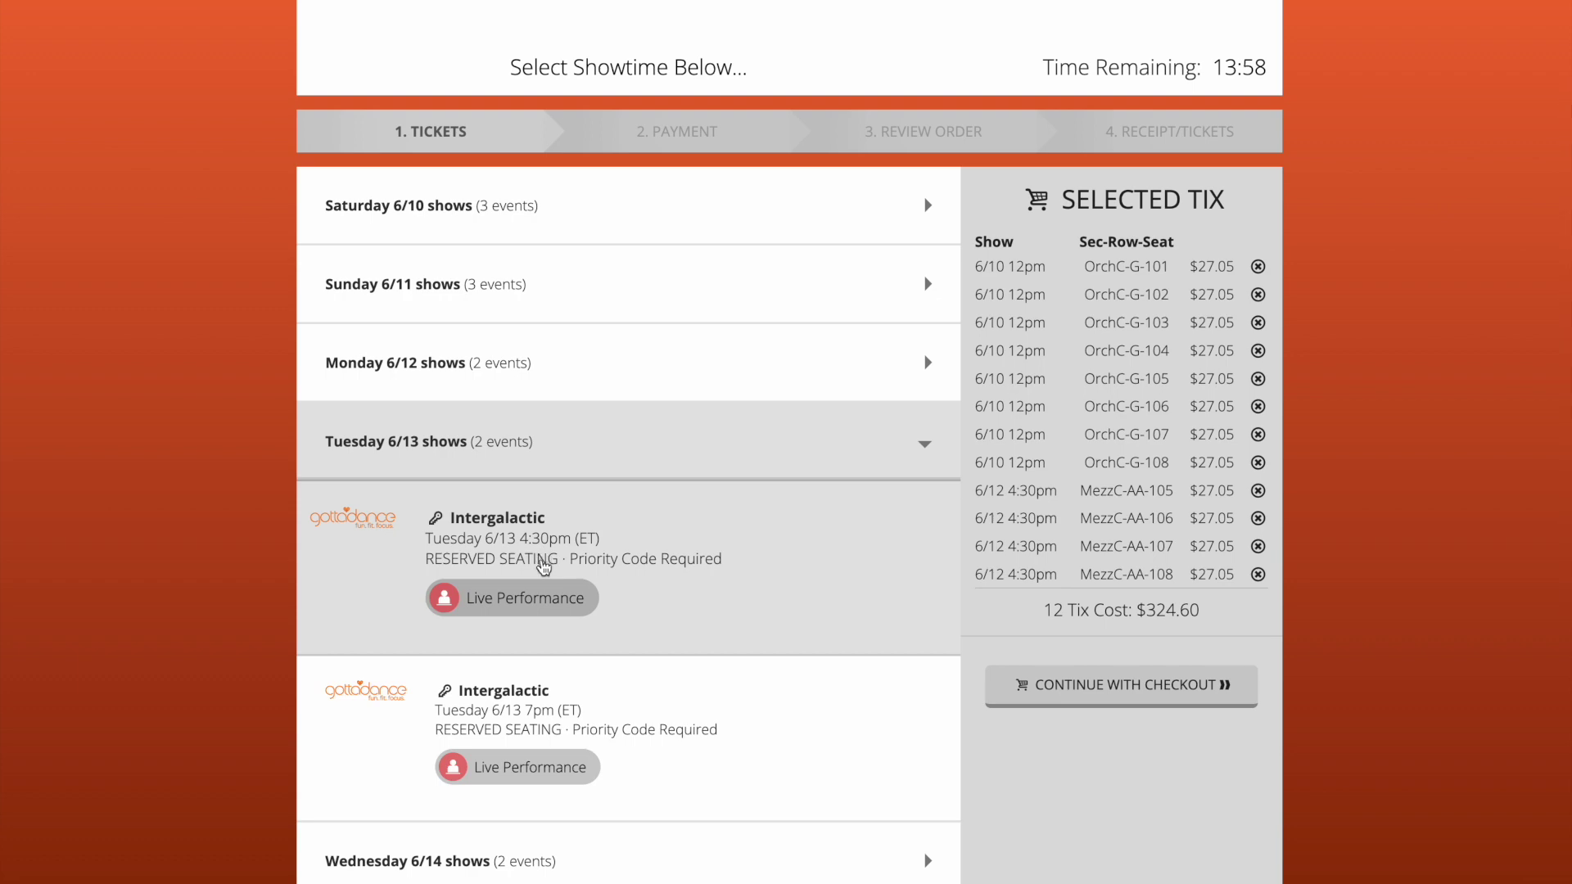
left_click(571, 717)
scroll(571, 717, "down", 2)
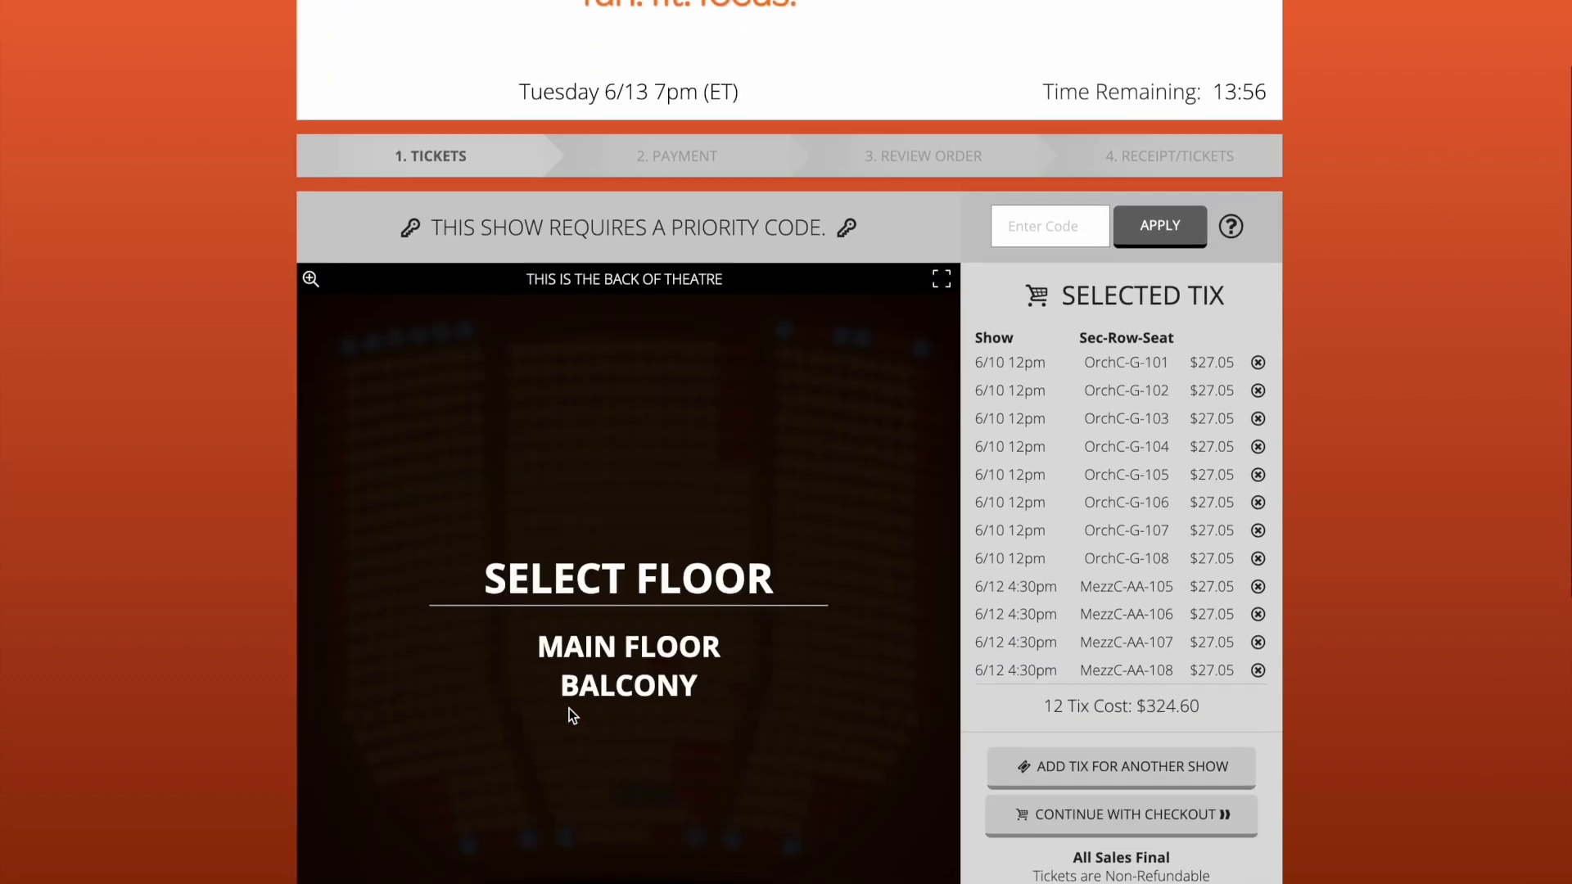
left_click(624, 652)
scroll(625, 653, "down", 1)
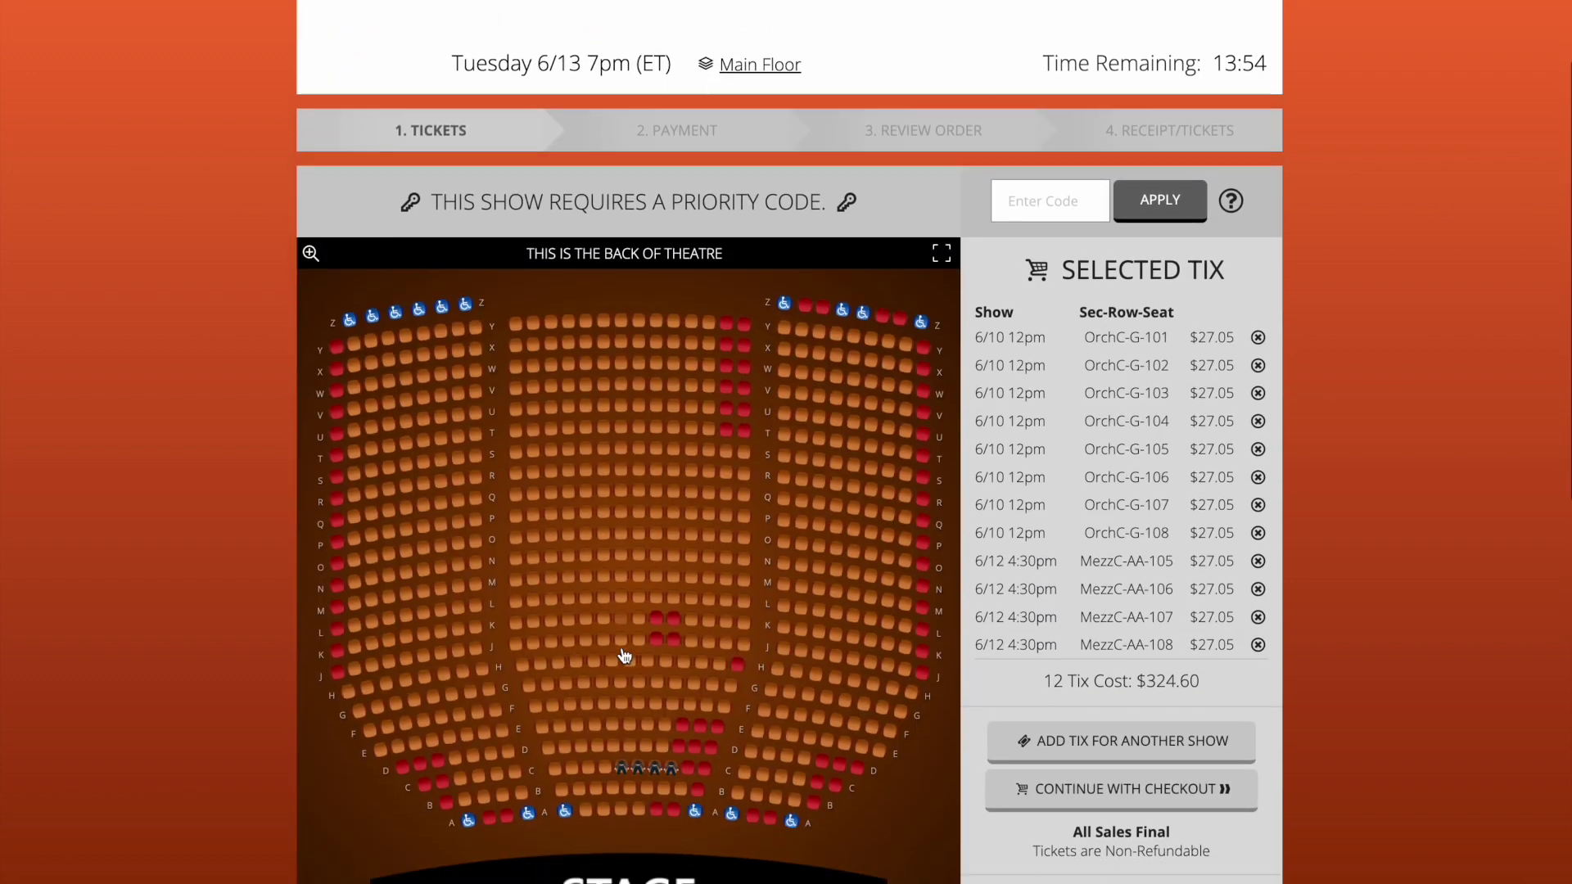
Drop the priority-only row G seats and add OrchR-R-2 to R-8, then return to showtimes
left_click(529, 678)
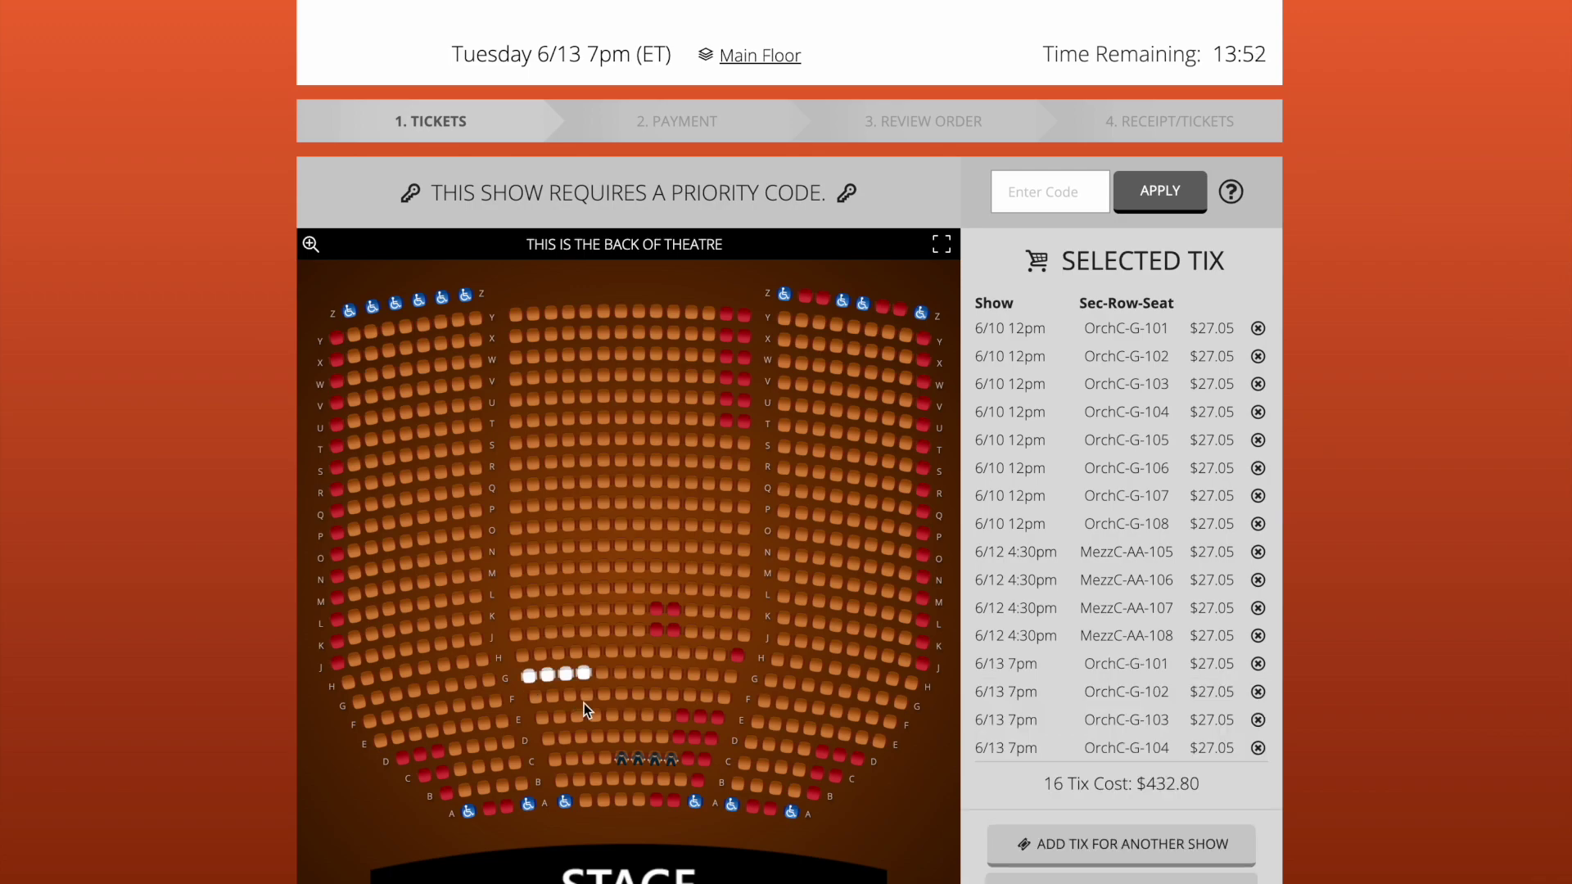
left_click(621, 681)
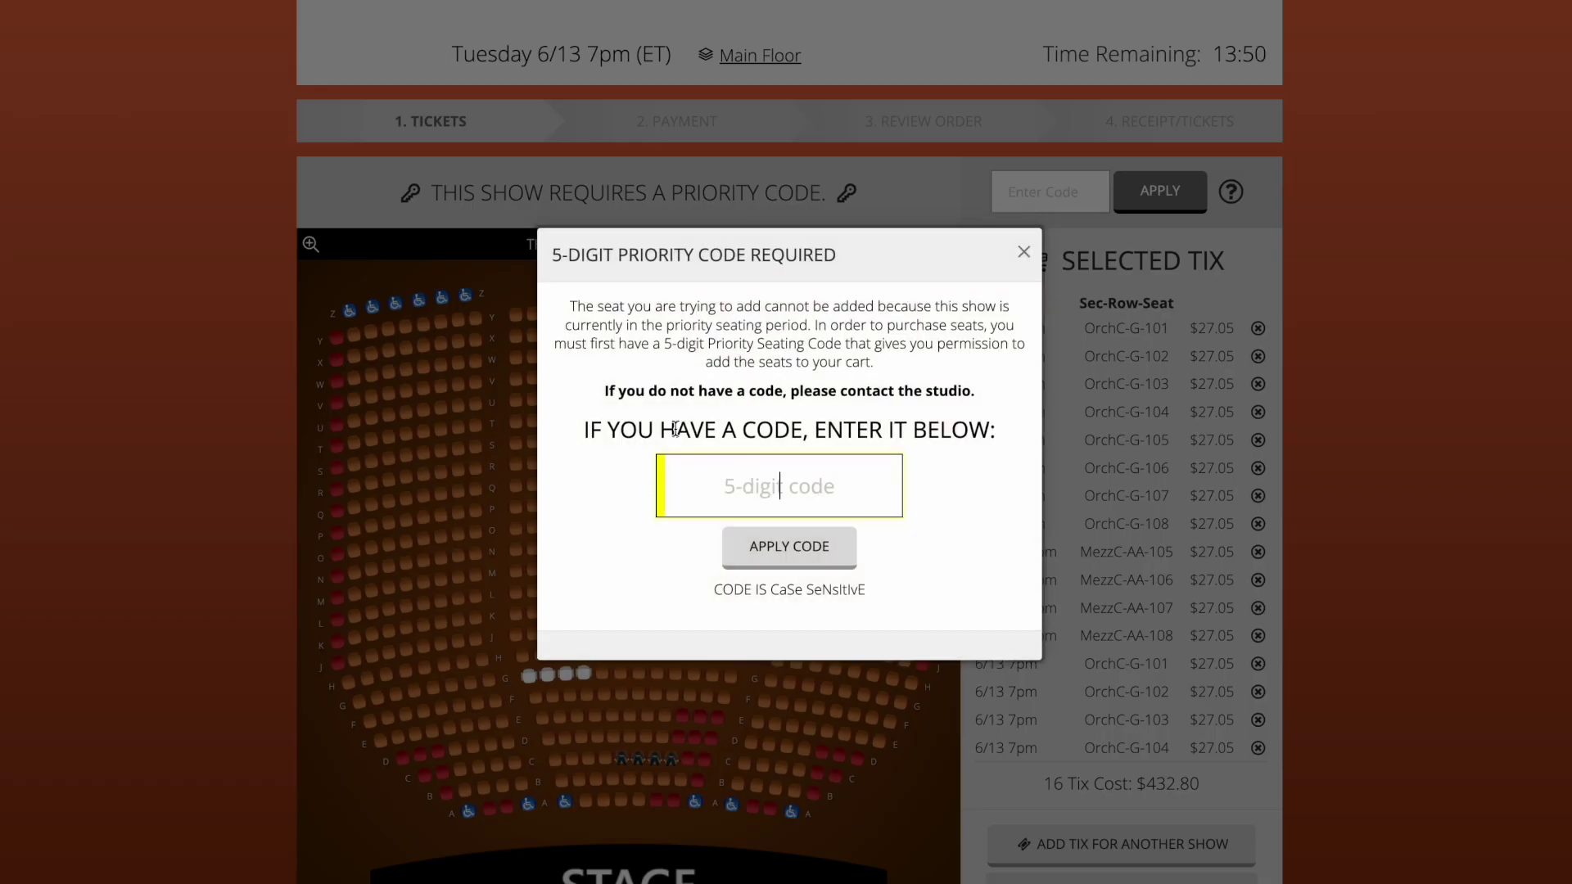
left_click(1019, 251)
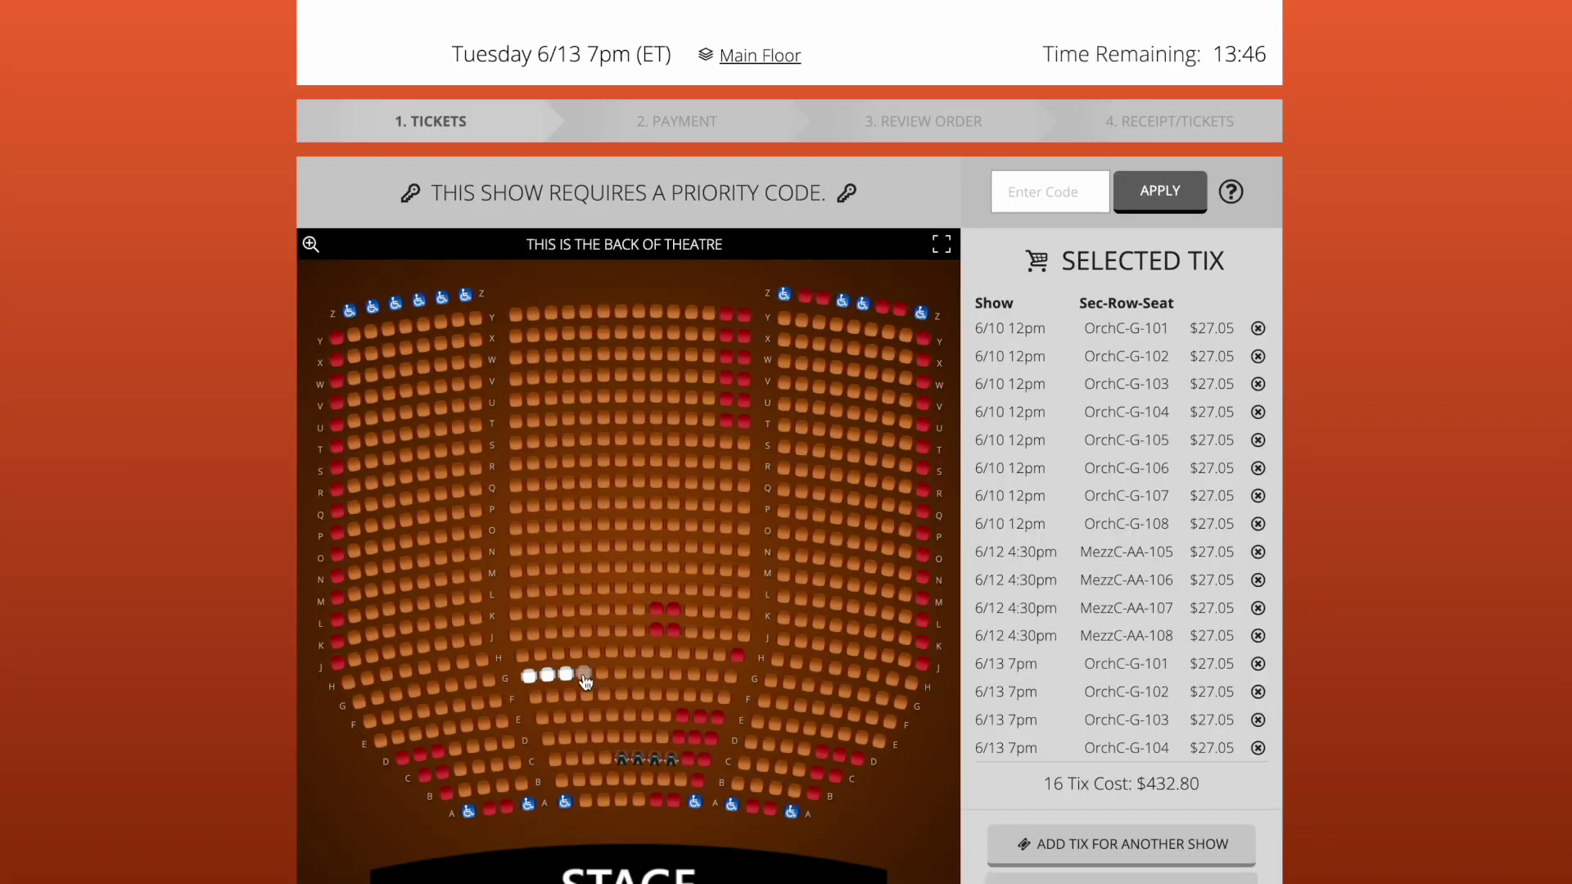
left_click(538, 682)
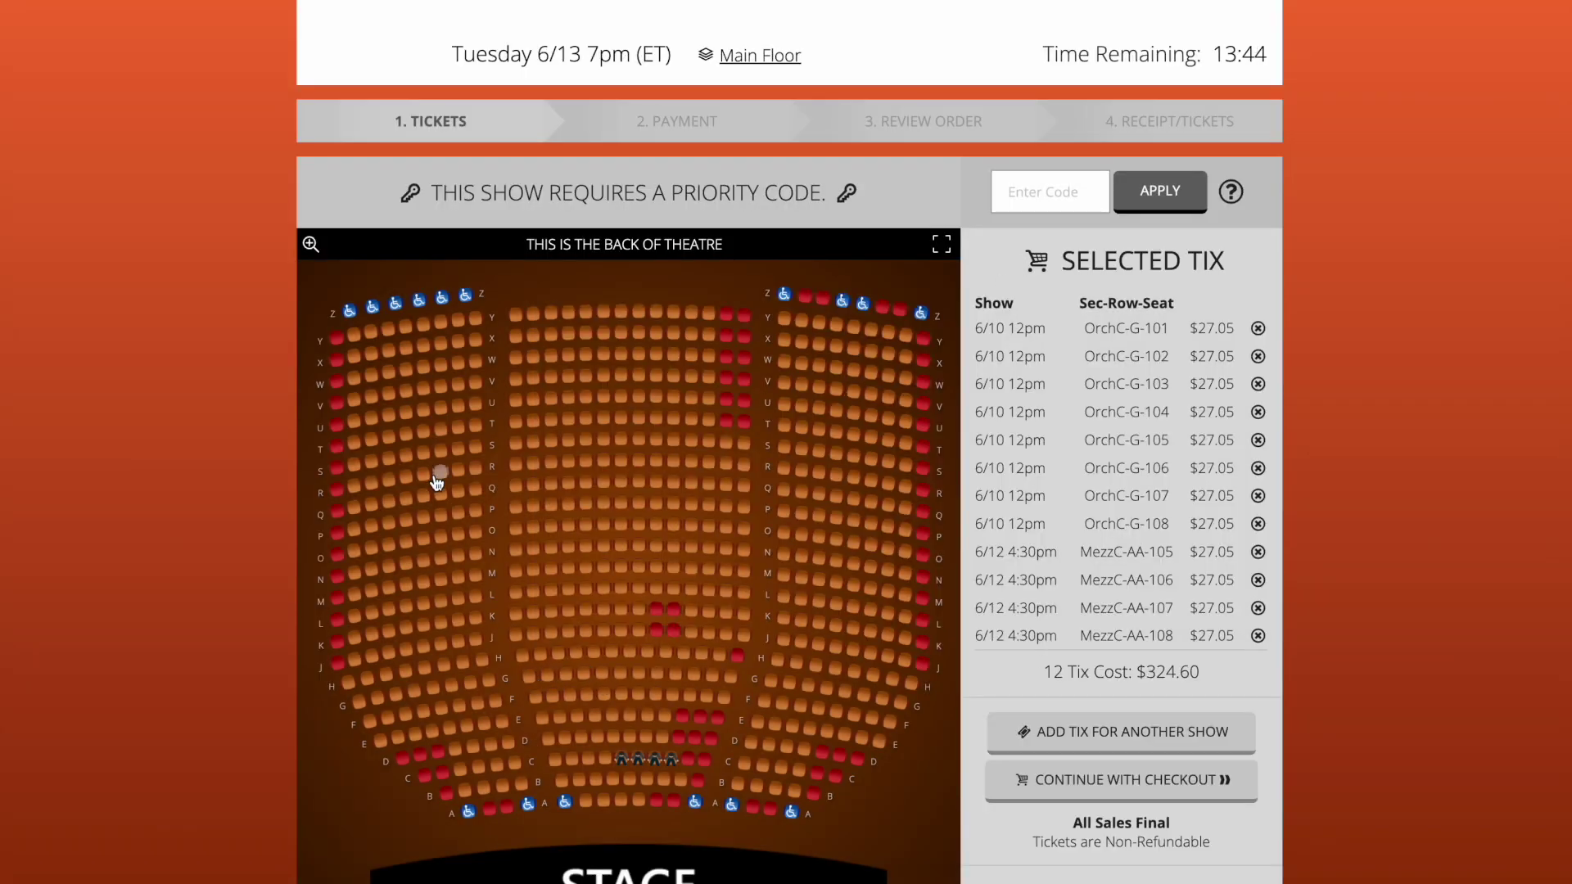
left_click(436, 482)
scroll(1024, 860, "down", 4)
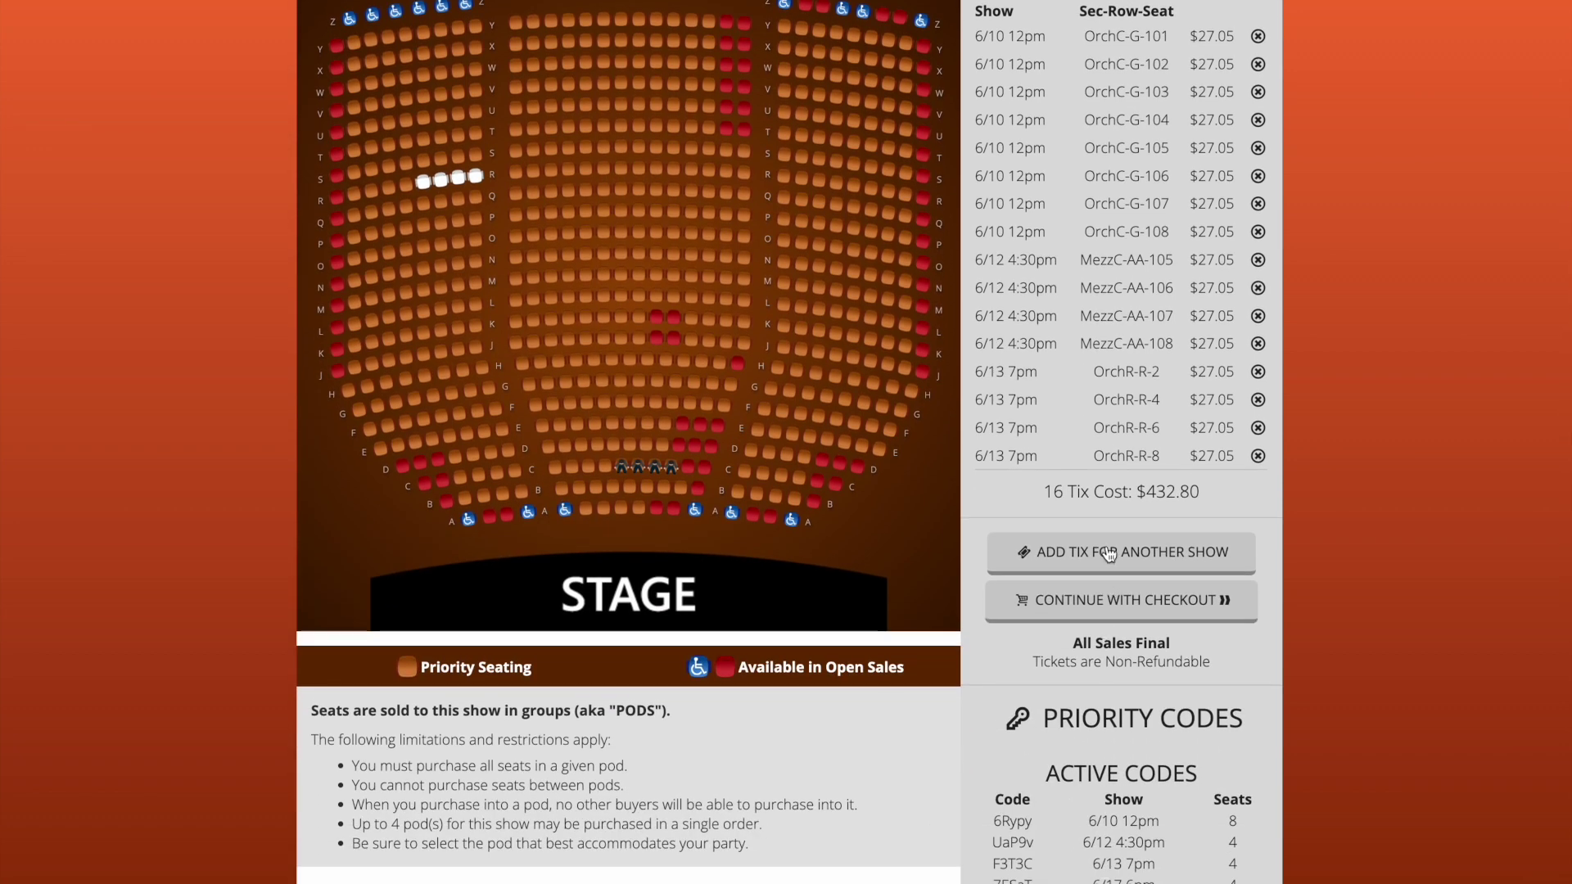
left_click(1109, 553)
Open the Saturday 6/17 6pm Intergalactic show
scroll(743, 590, "down", 2)
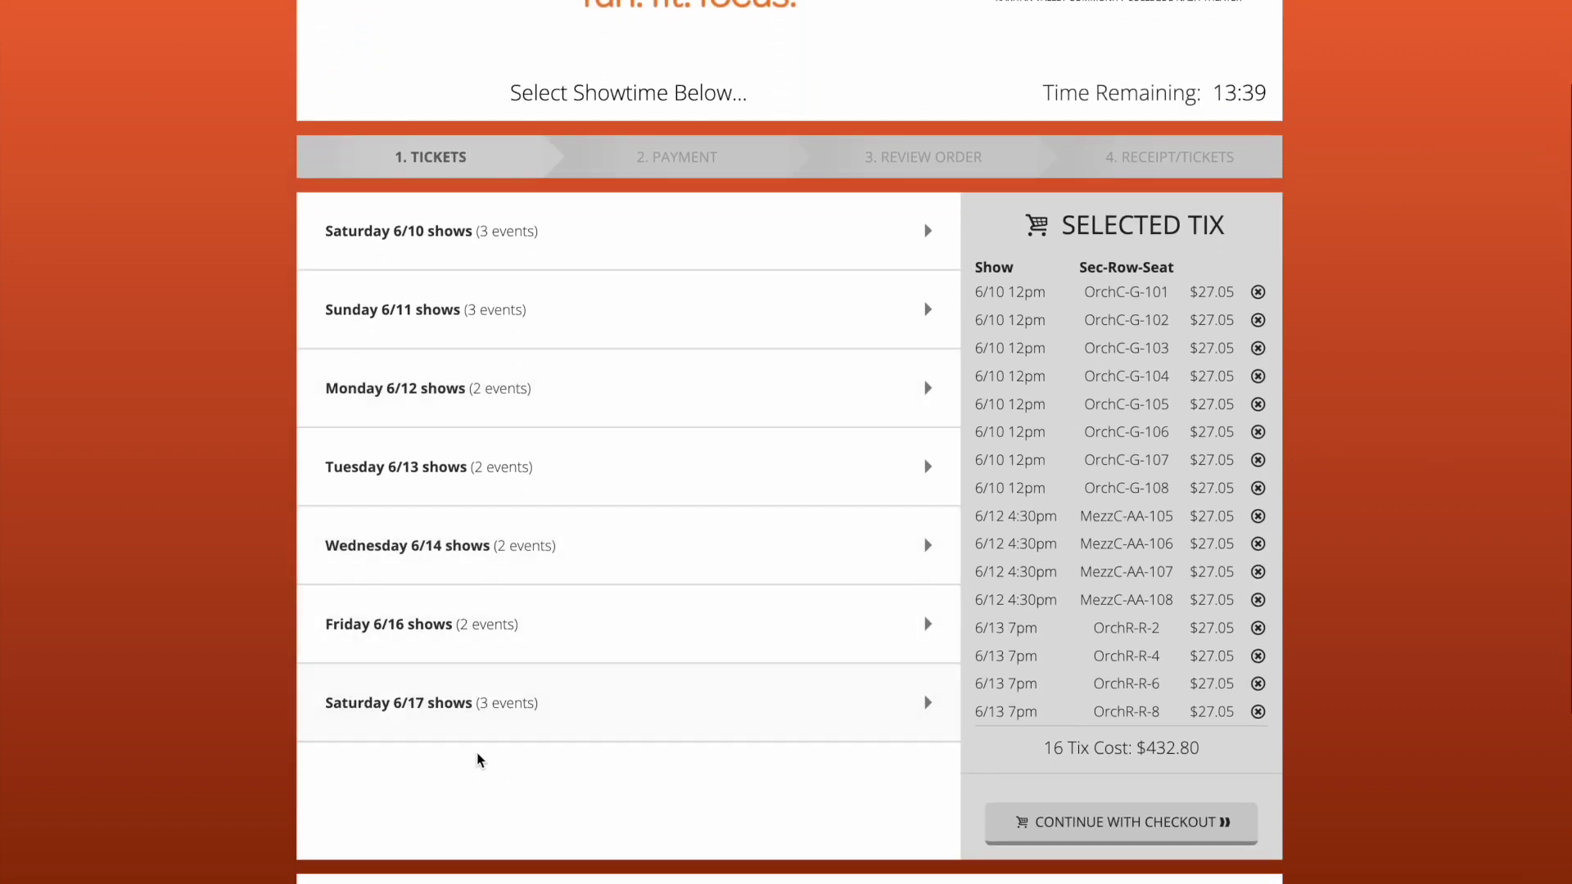
left_click(492, 715)
scroll(492, 714, "down", 5)
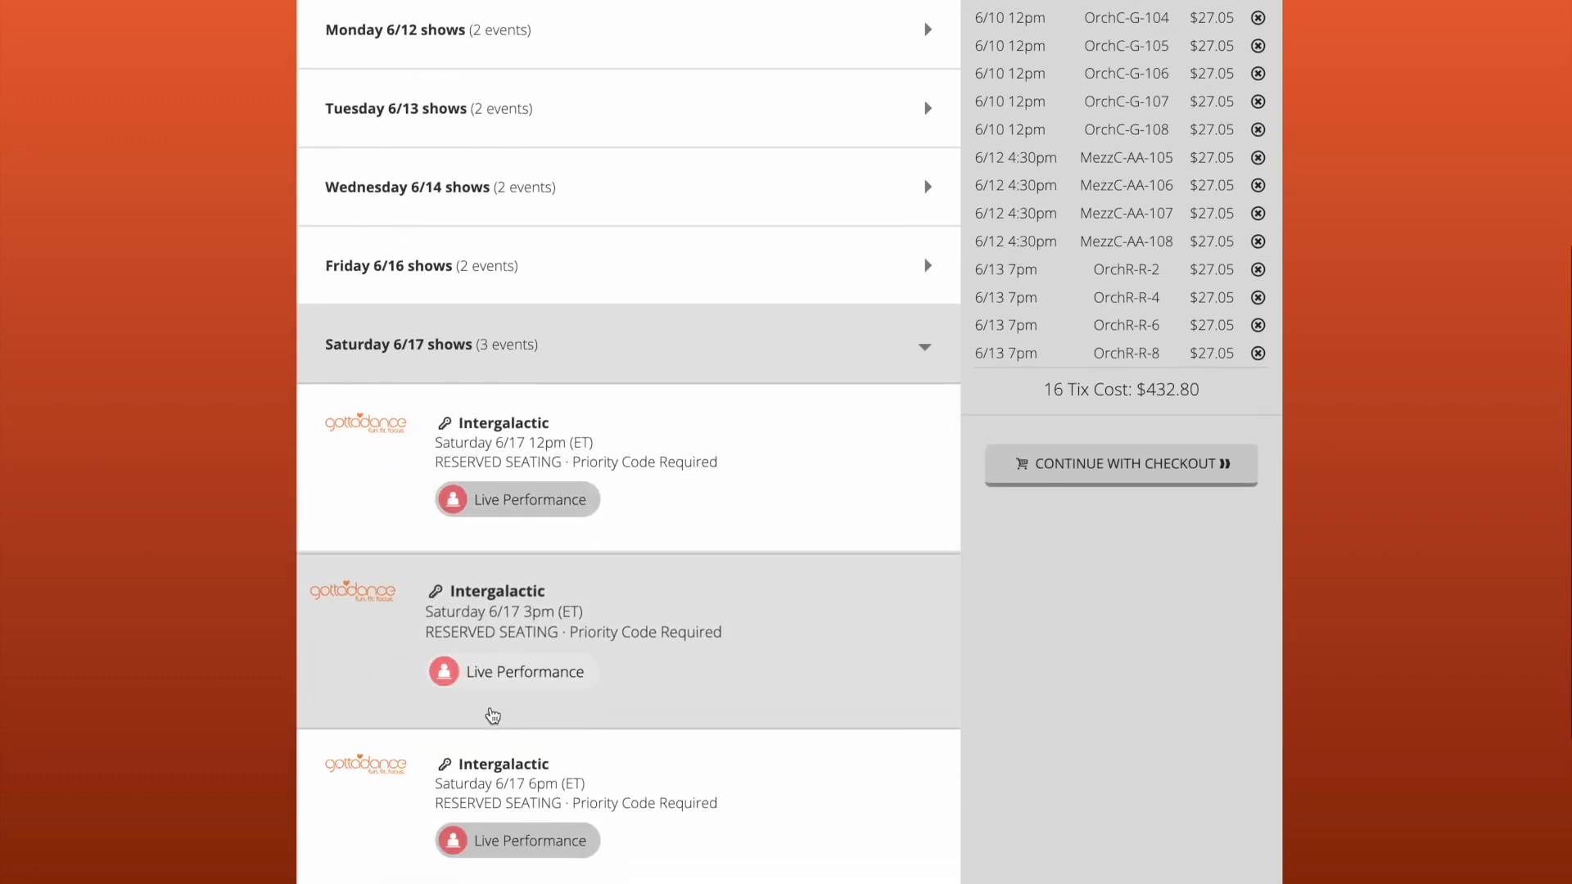
scroll(587, 803, "down", 3)
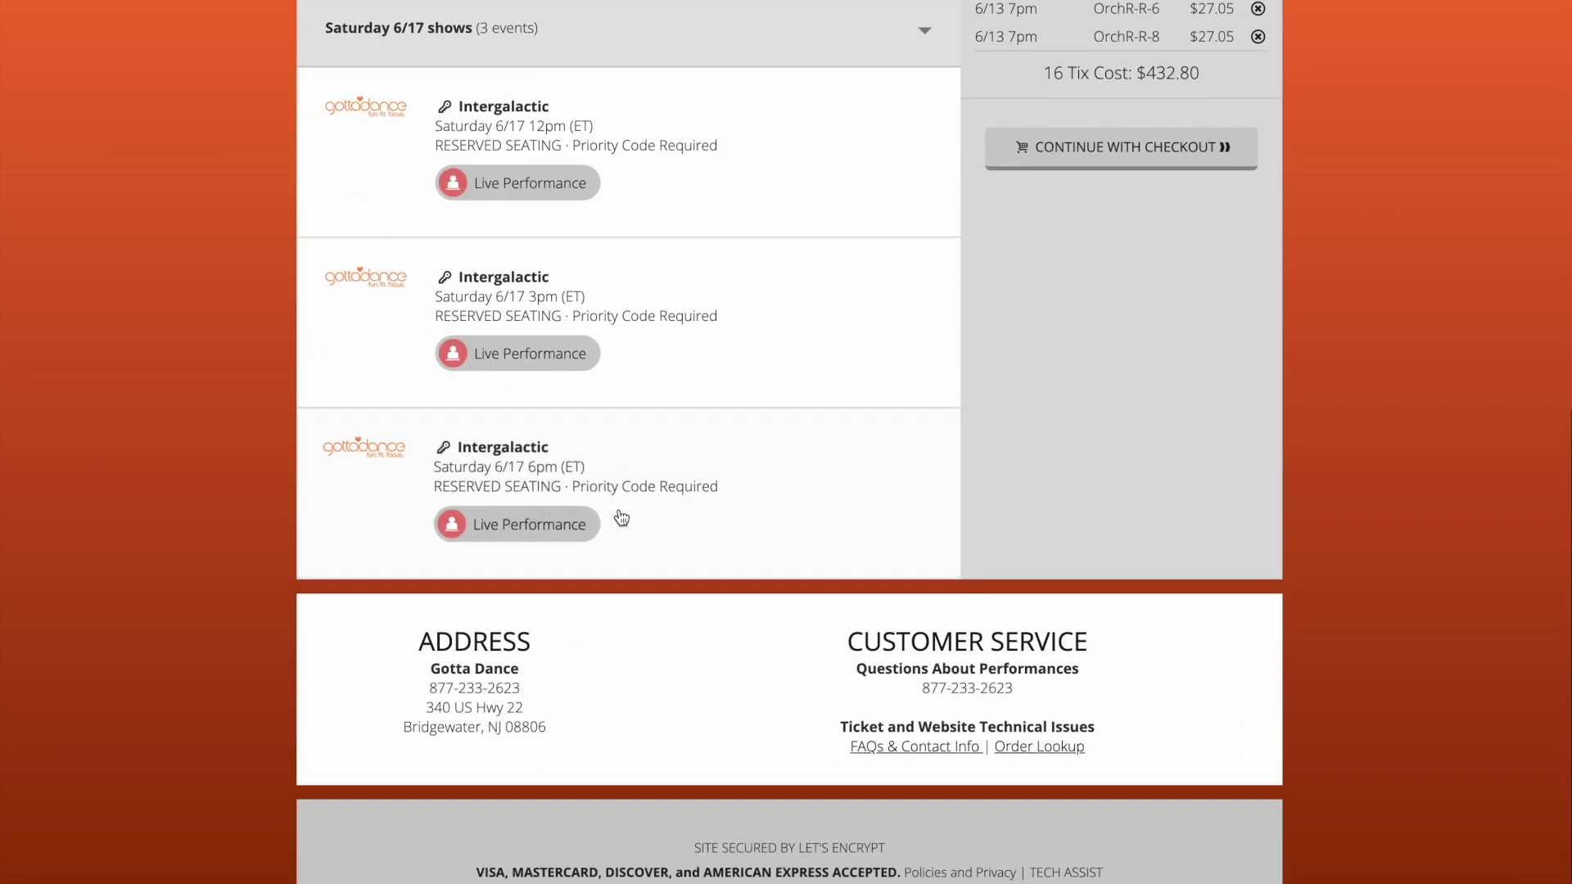
left_click(638, 489)
scroll(636, 483, "down", 4)
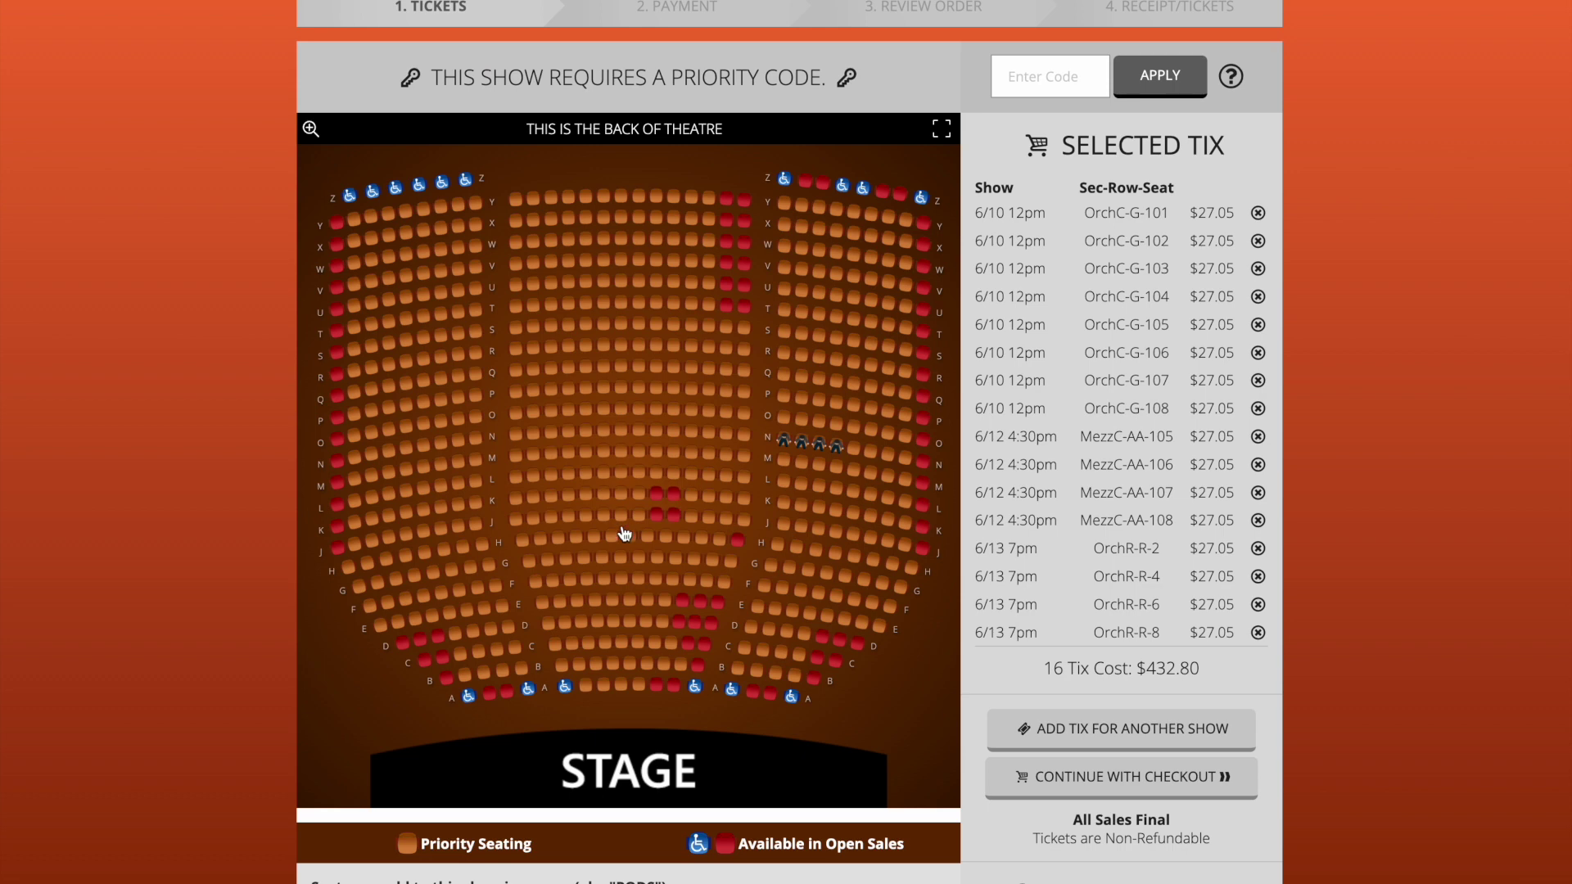
Add main-floor seats OrchC-H-101 to H-104 and proceed to payment with 20 tickets, $541.00
left_click(540, 538)
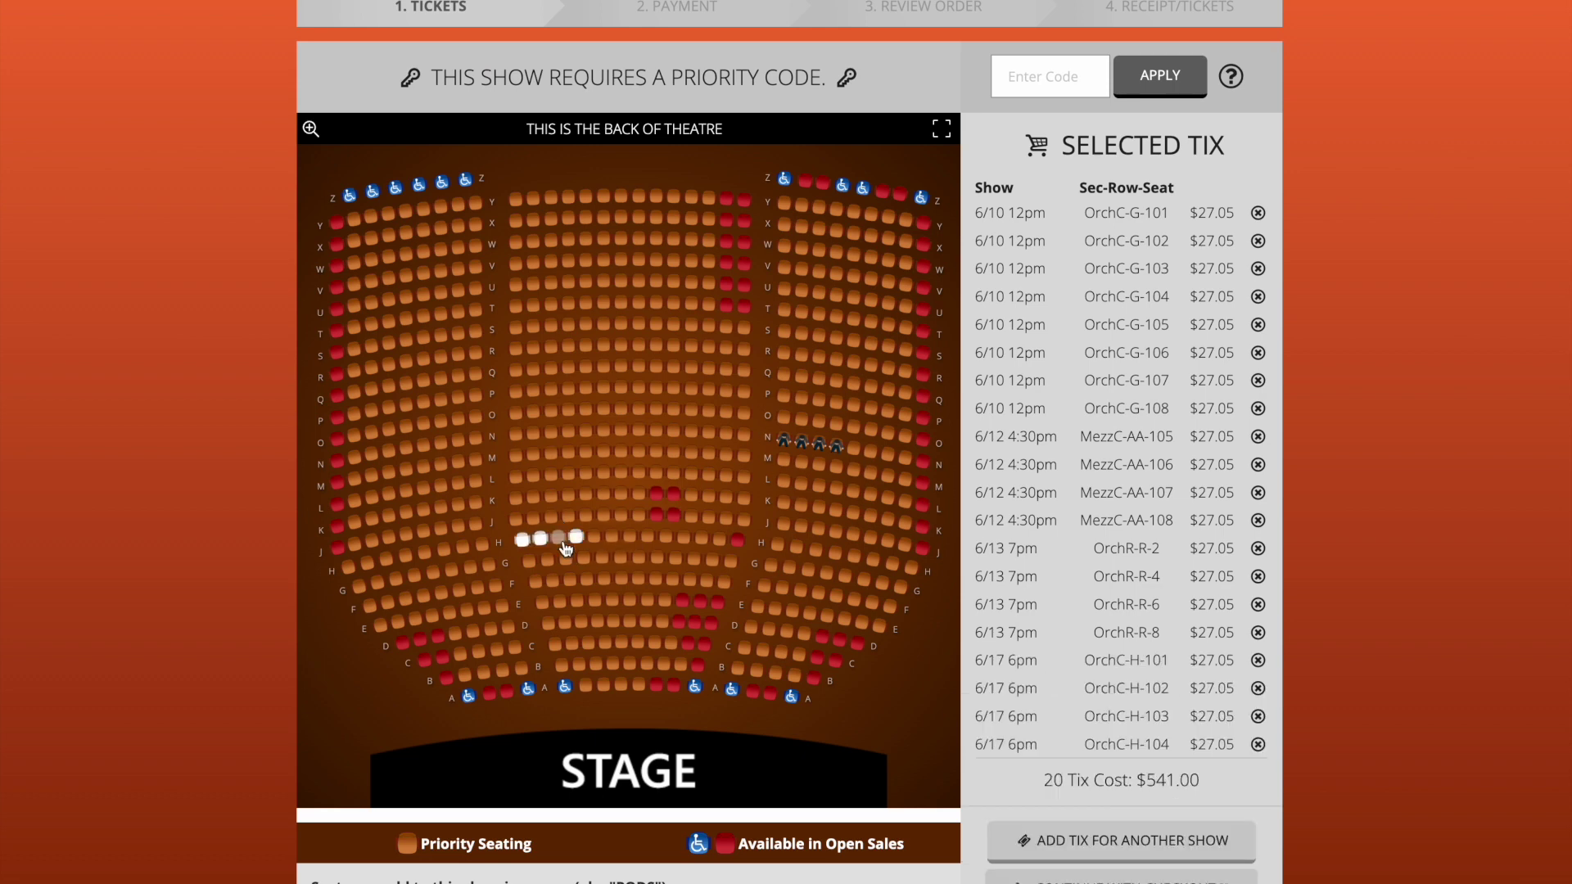
scroll(942, 711, "down", 1)
scroll(942, 710, "down", 1)
scroll(1130, 156, "up", 2)
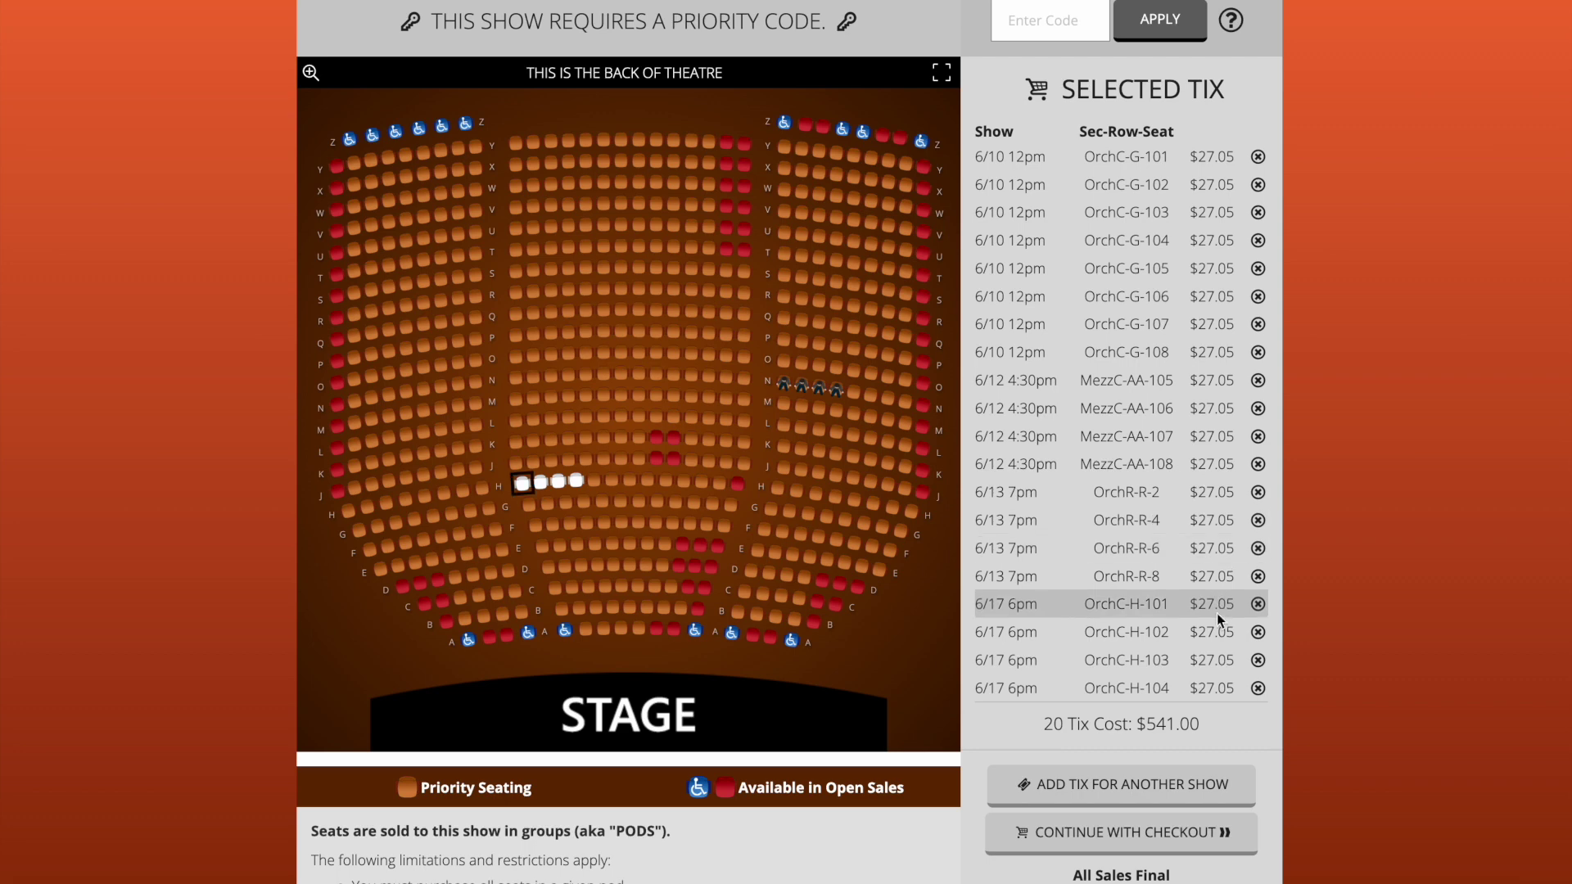
scroll(1166, 676, "down", 1)
left_click(1094, 780)
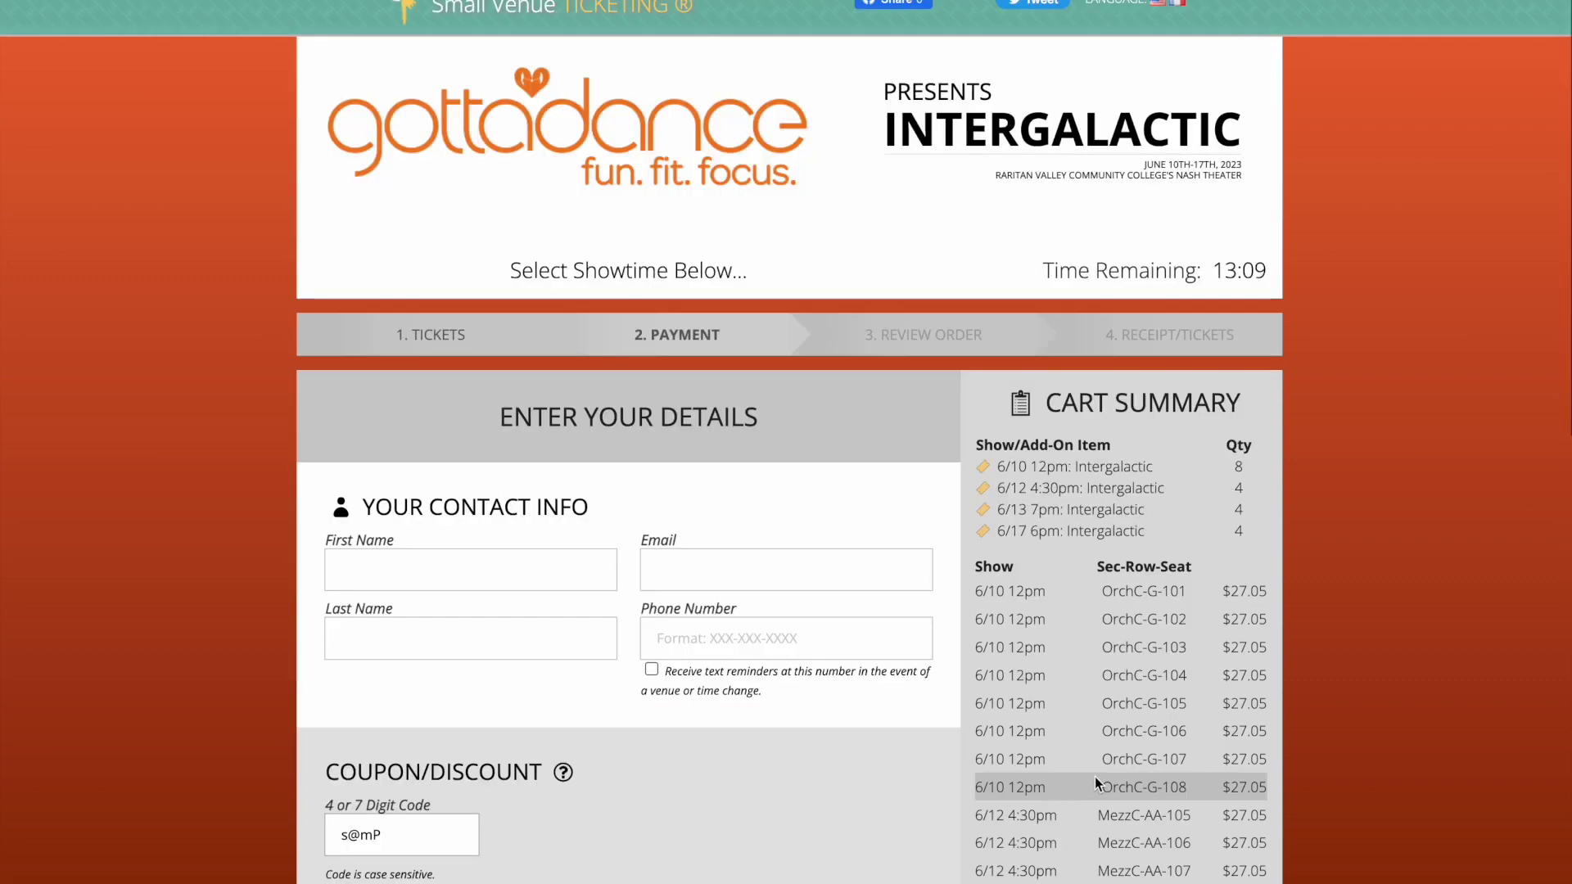
Enter the buyer's first name, last name, email address and phone number
scroll(976, 584, "down", 4)
scroll(1295, 57, "up", 2)
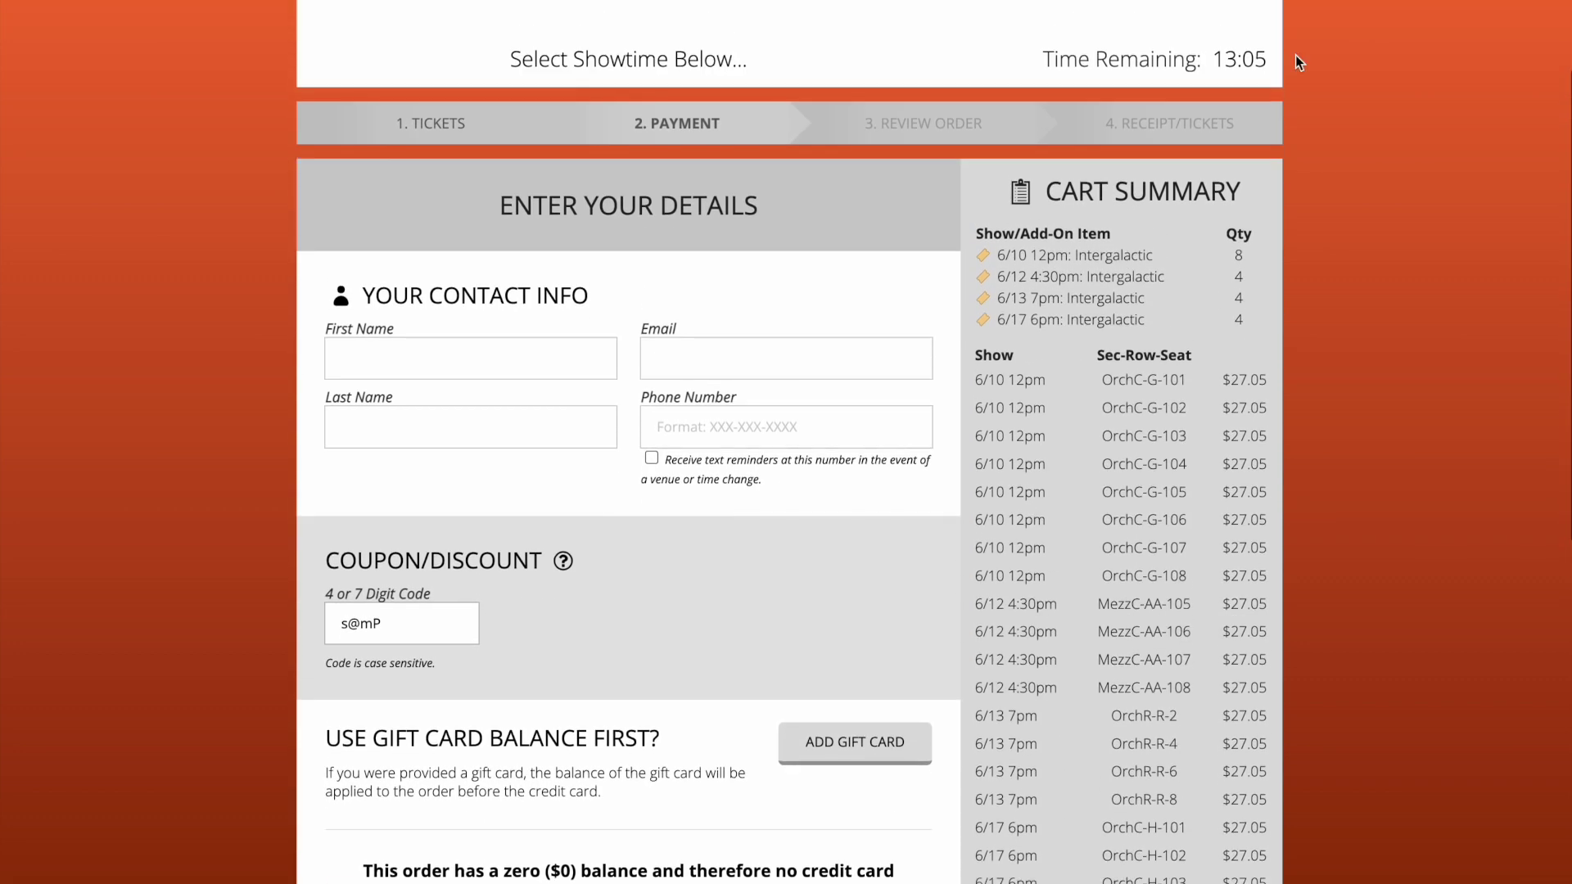
scroll(631, 523, "up", 1)
scroll(601, 463, "down", 1)
left_click(563, 288)
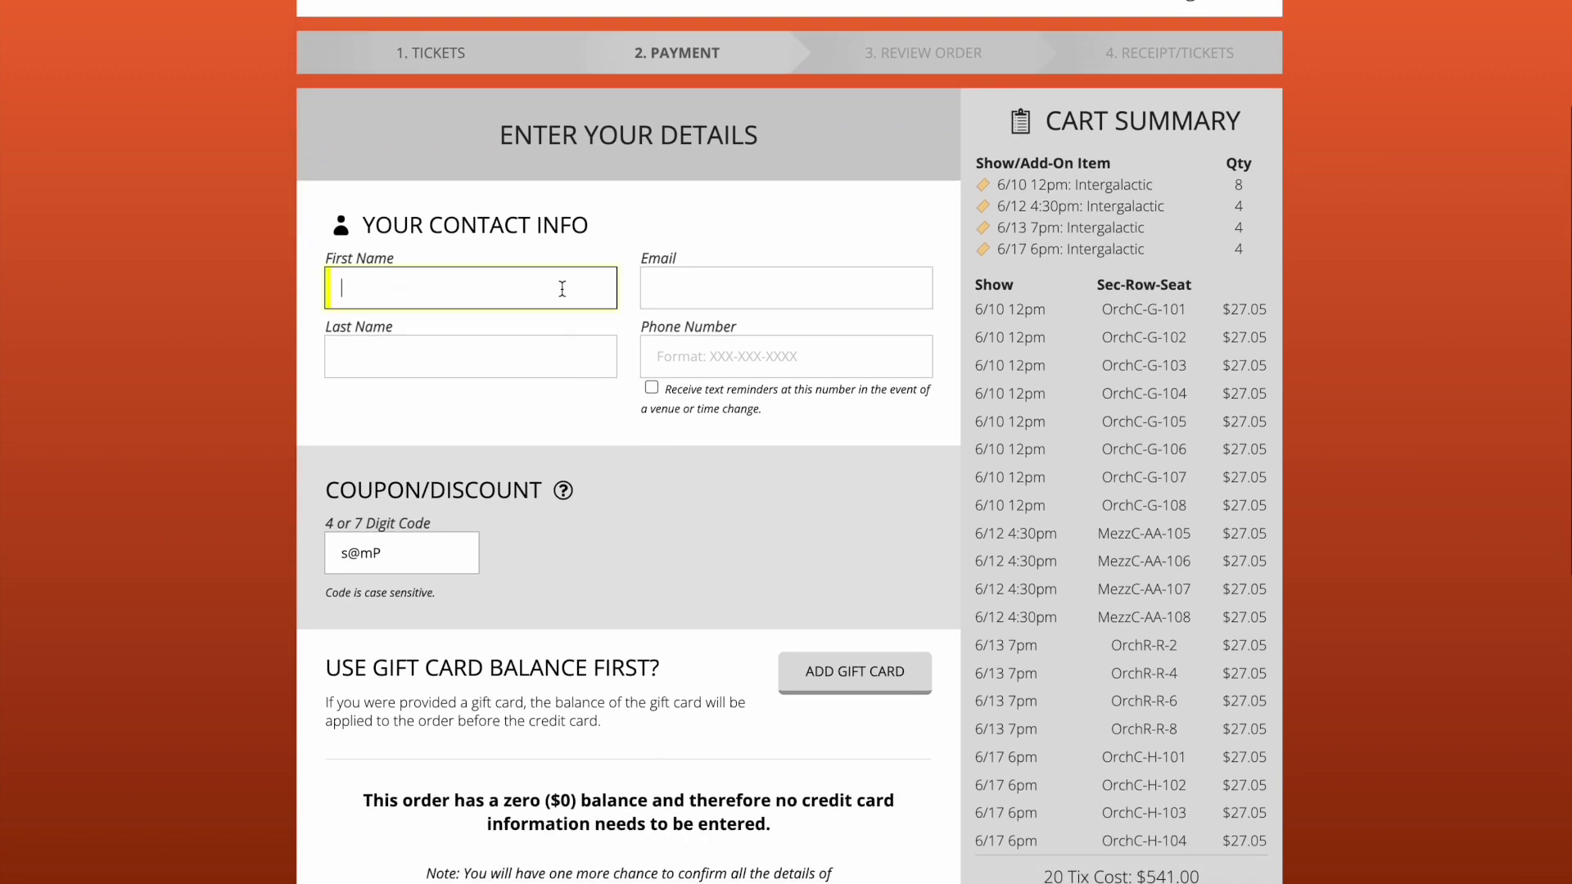
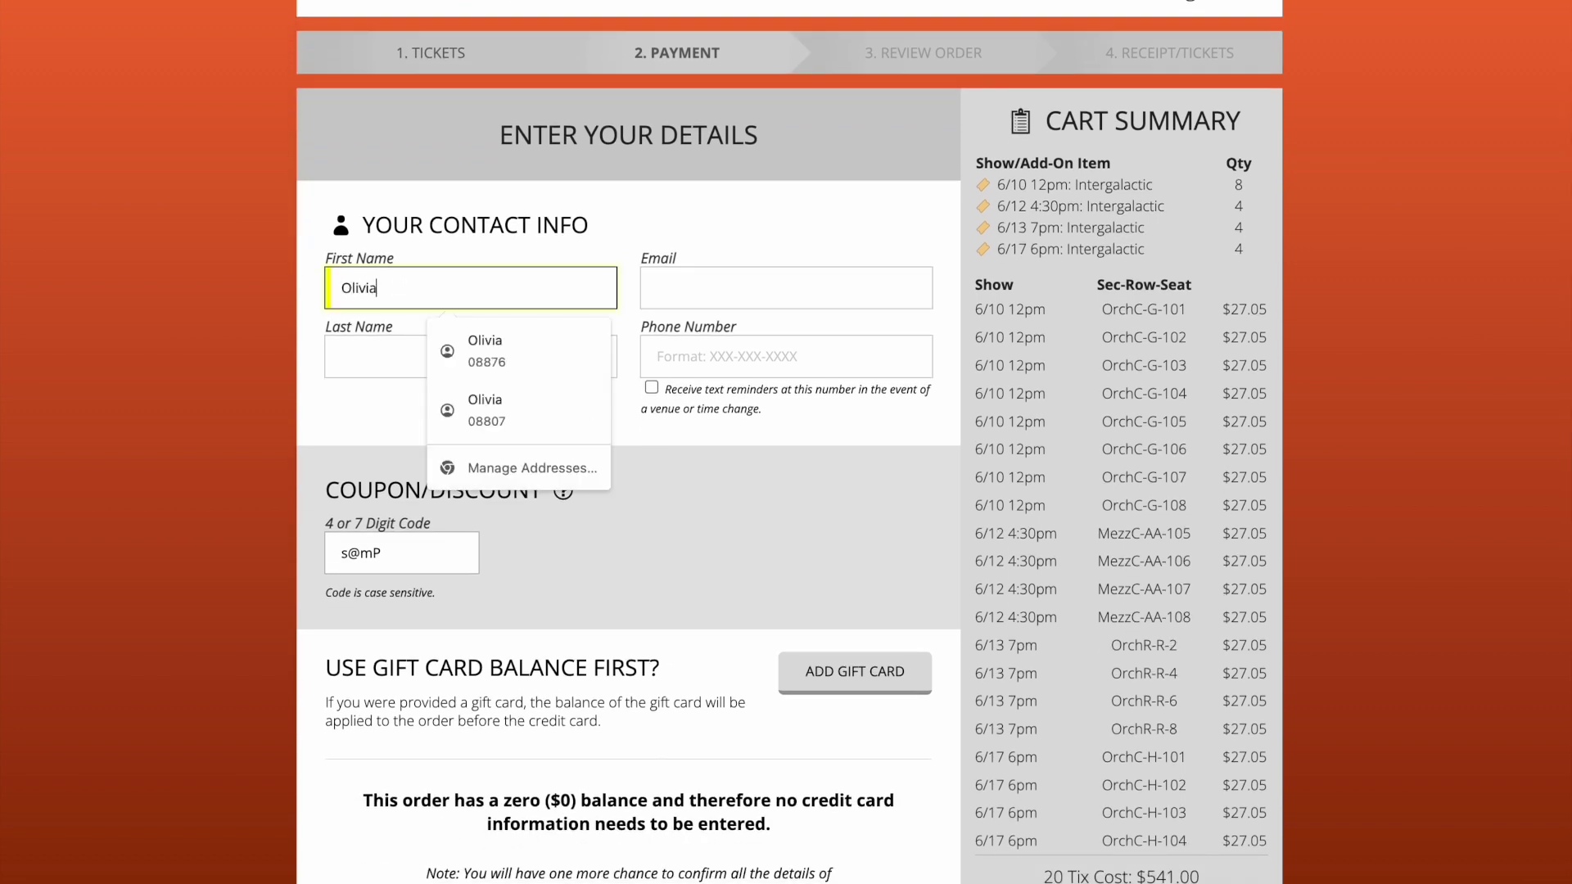
left_click(343, 356)
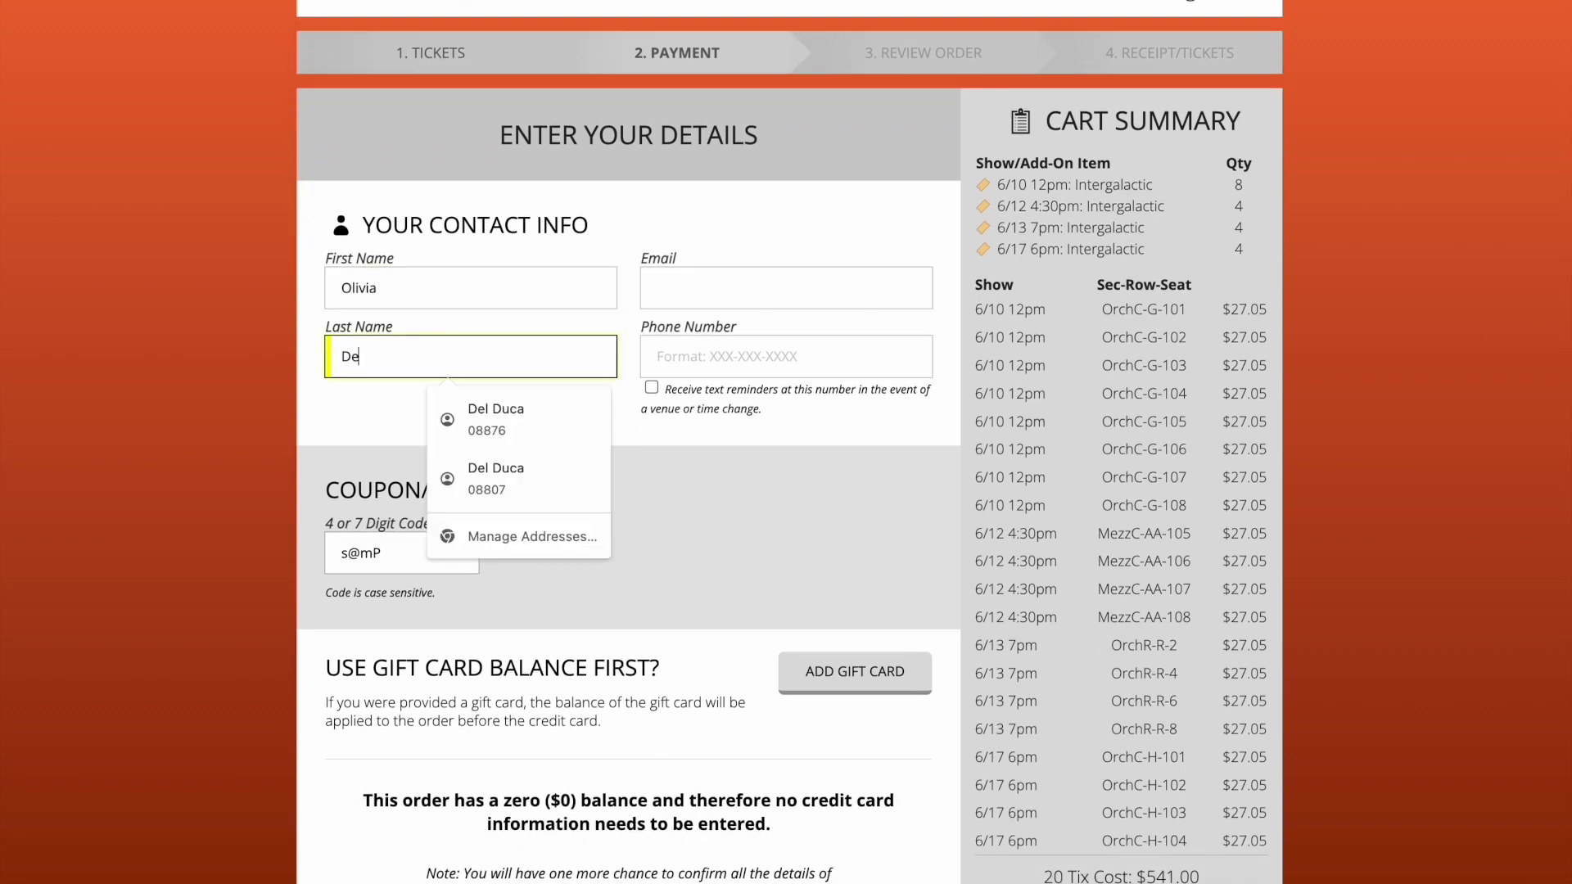
left_click(834, 278)
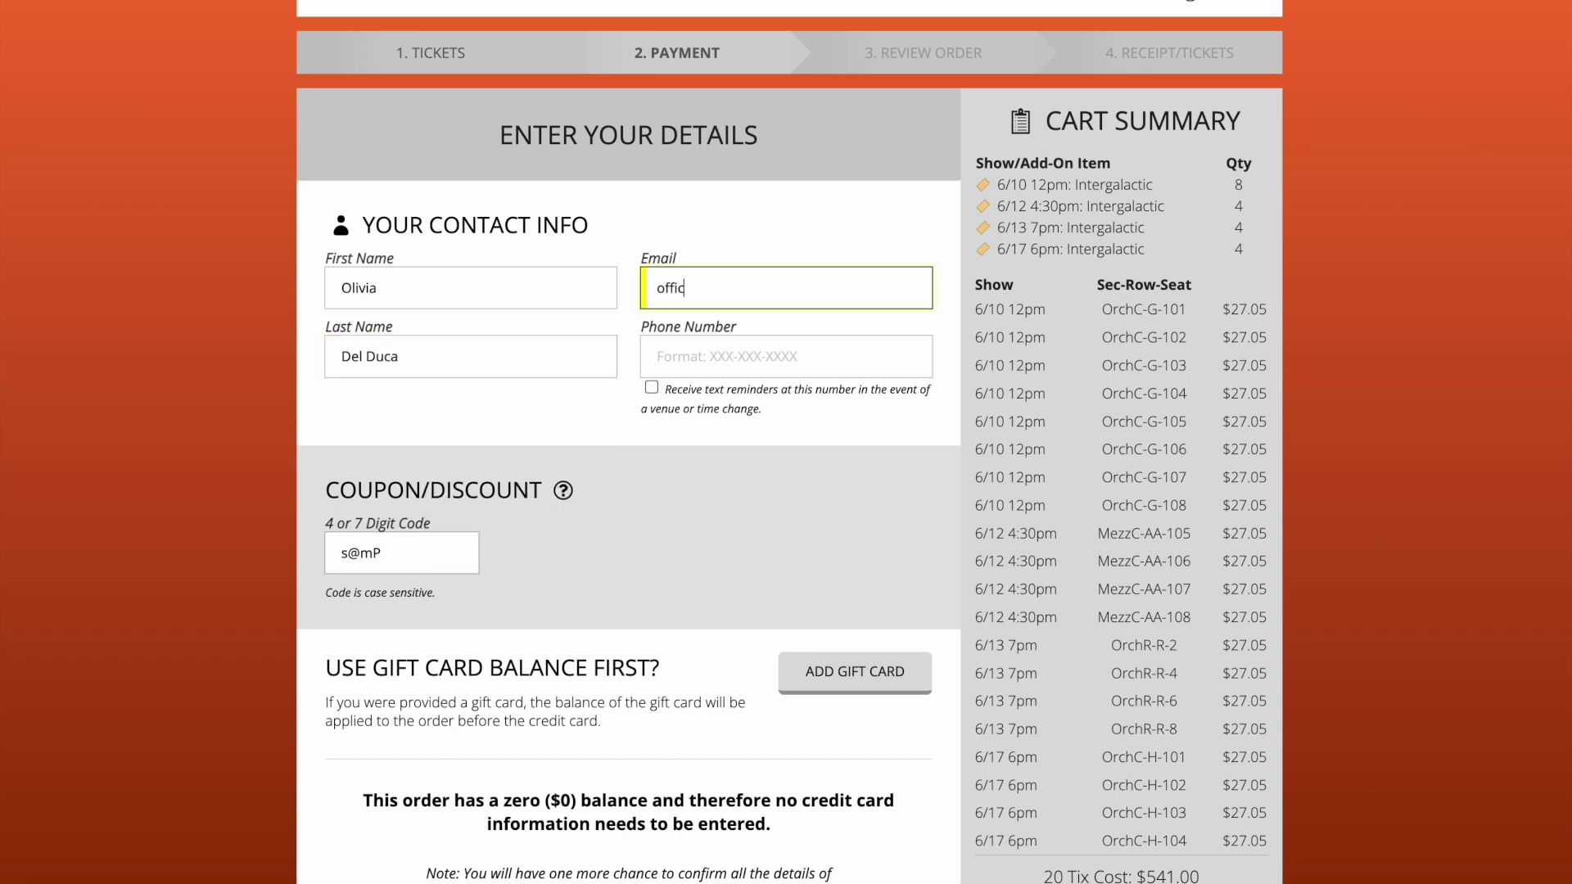
left_click(859, 344)
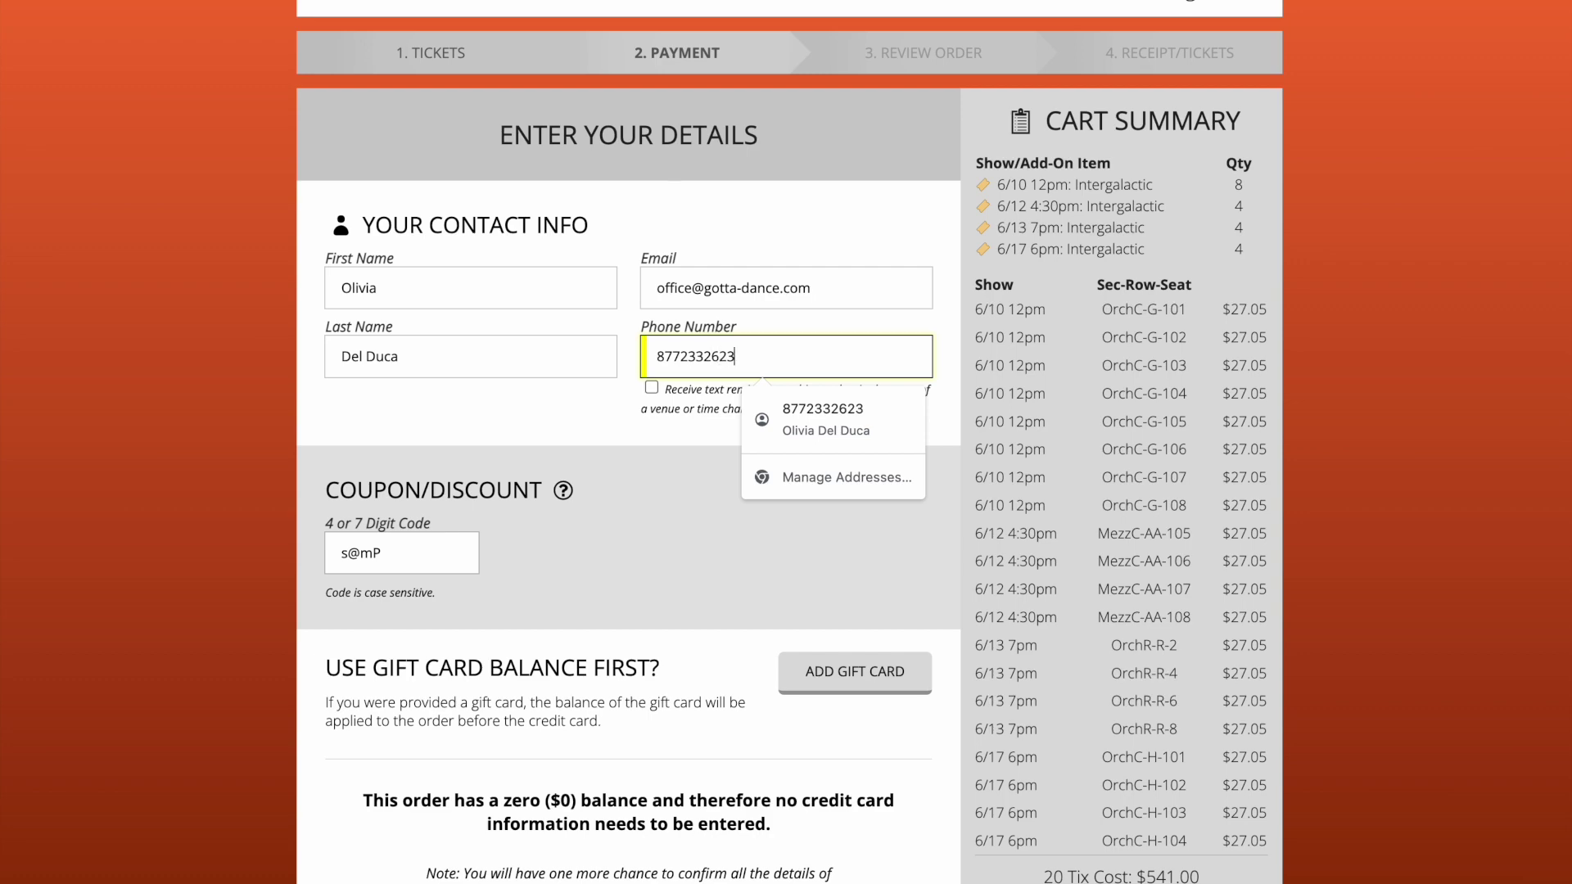
Opt in to text reminders, accept the refund terms, and continue to the confirmation page
left_click(650, 389)
scroll(688, 611, "down", 5)
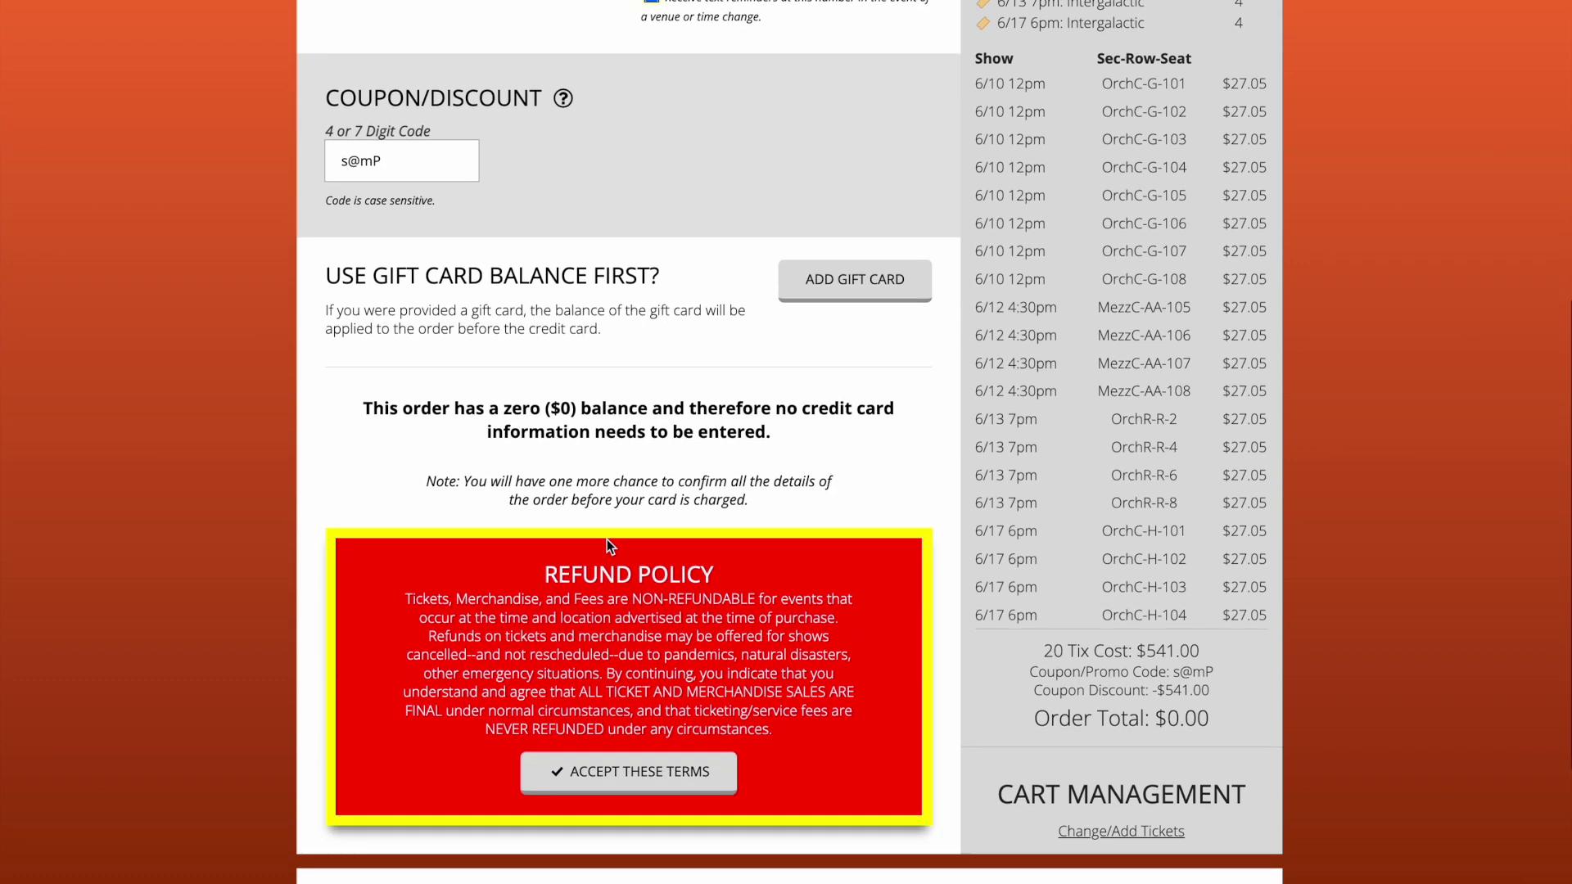
scroll(690, 472, "down", 2)
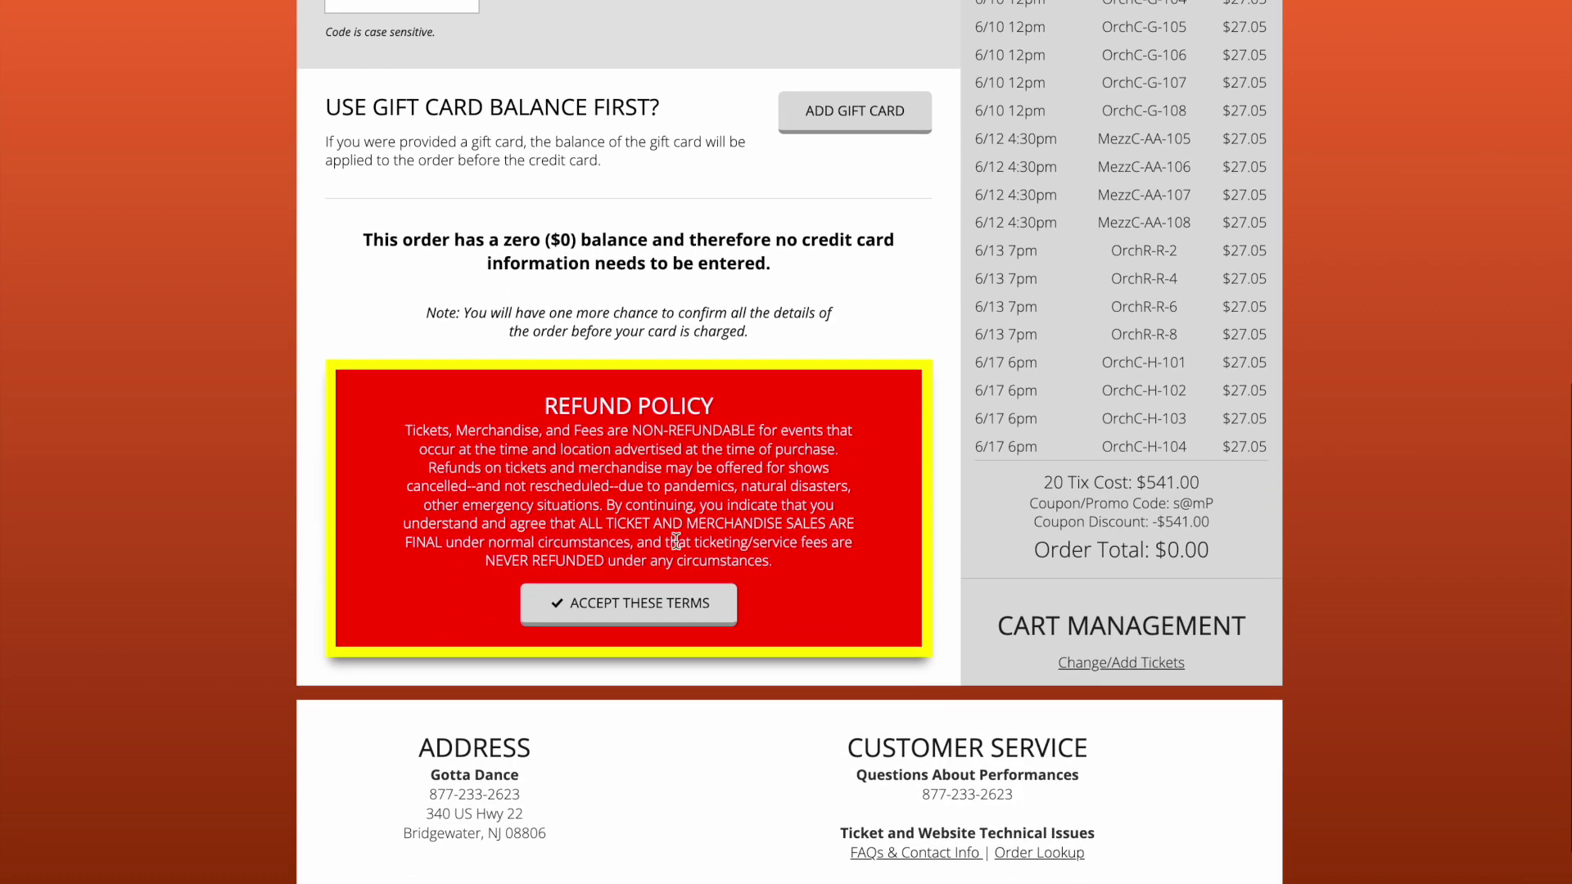
left_click(663, 610)
left_click(663, 381)
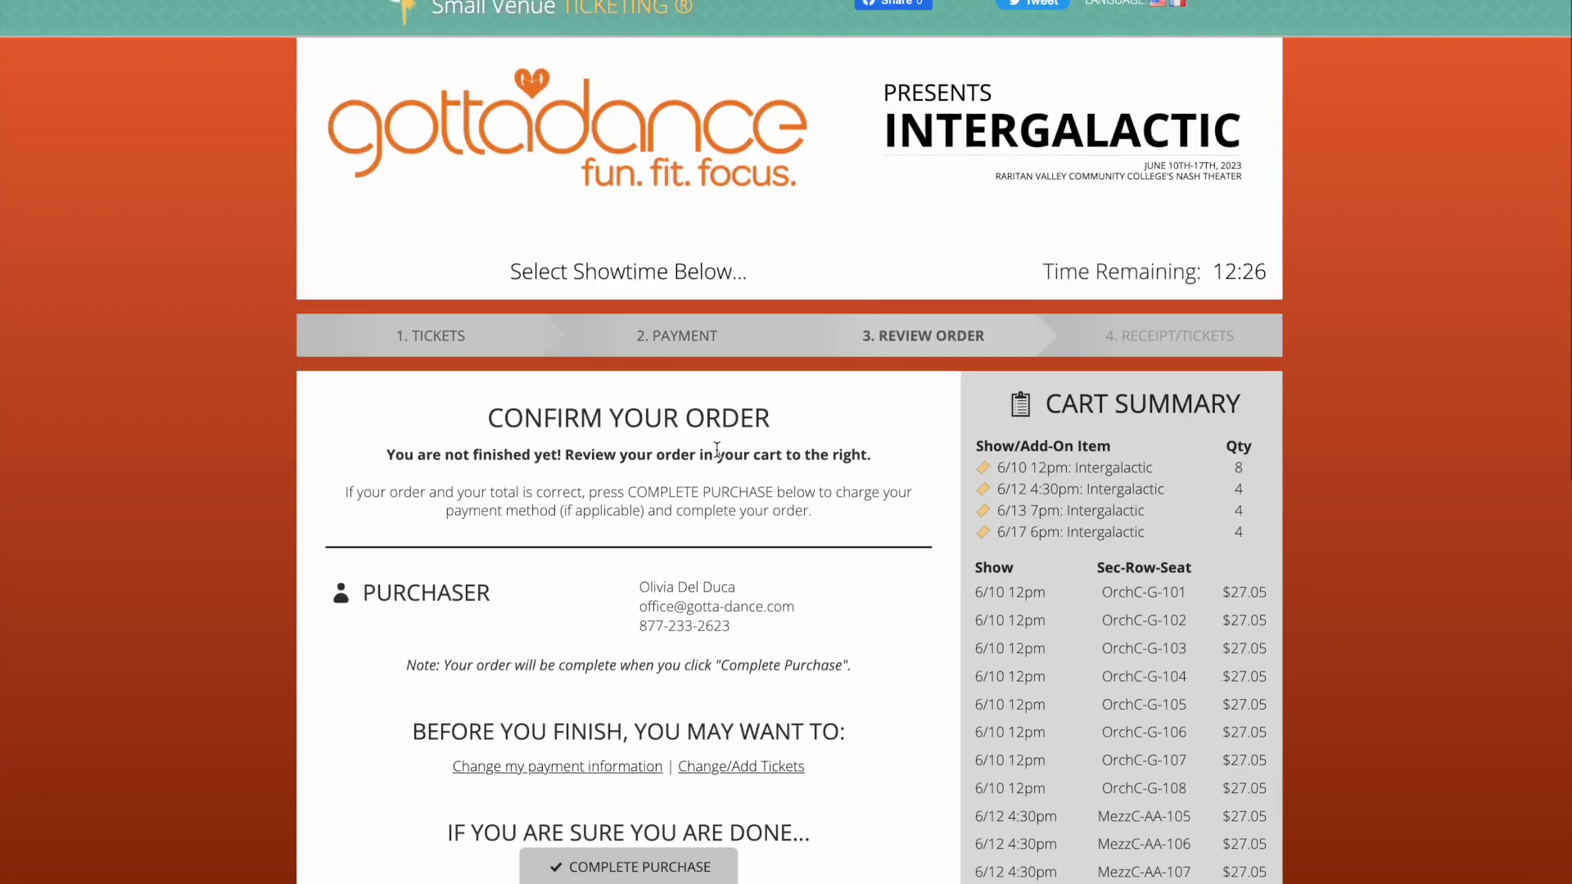
Review the 20-ticket cart, complete the $0.00 purchase, and look over the receipt
scroll(717, 449, "down", 4)
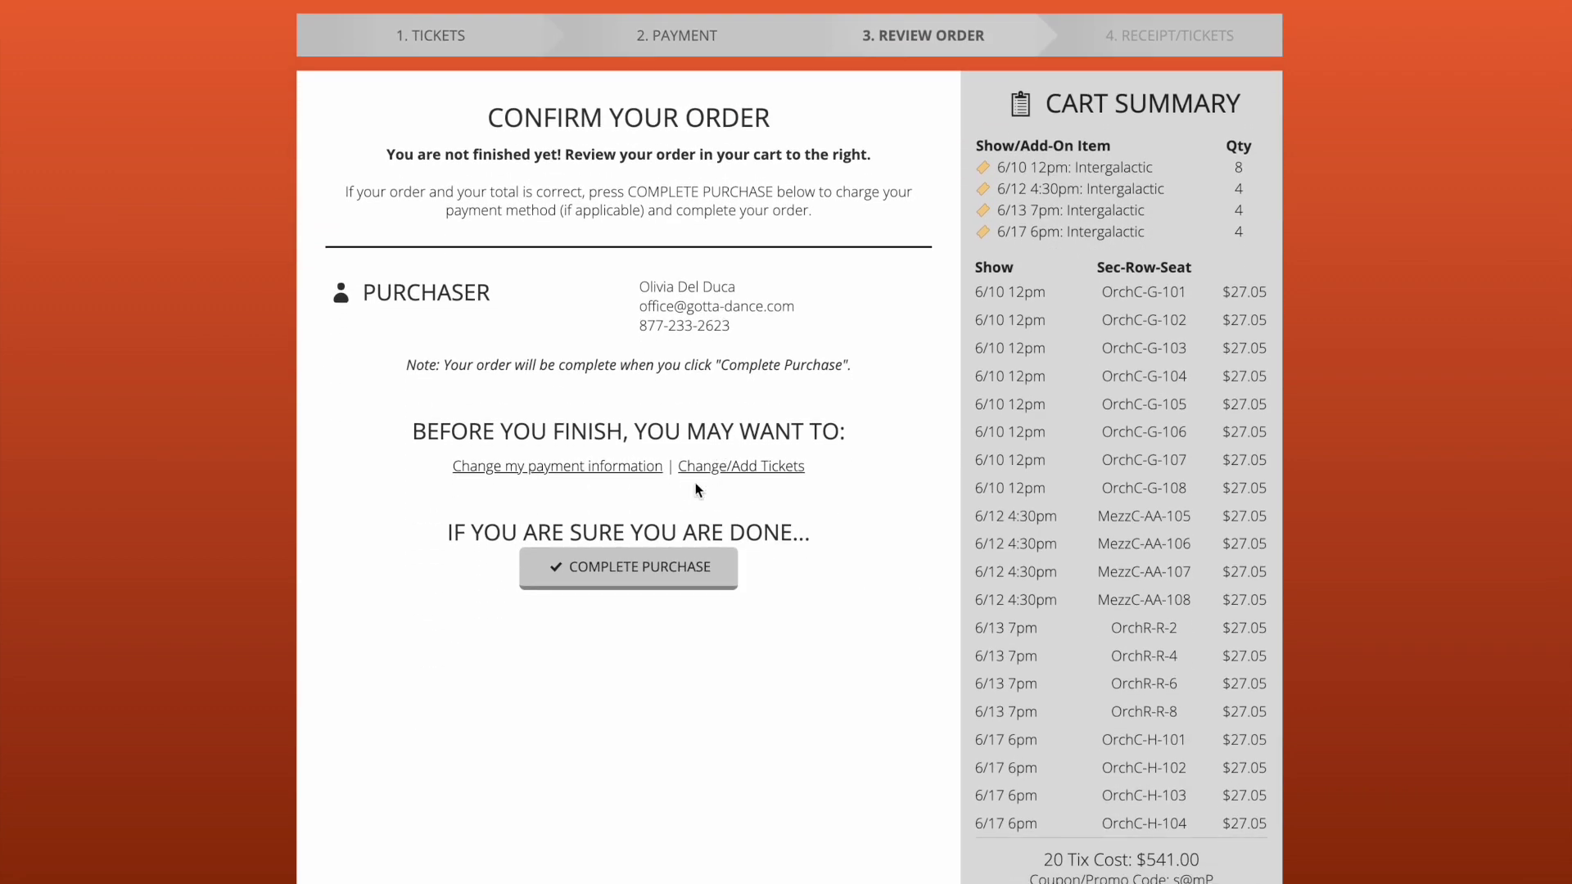
scroll(770, 521, "up", 1)
scroll(845, 562, "down", 3)
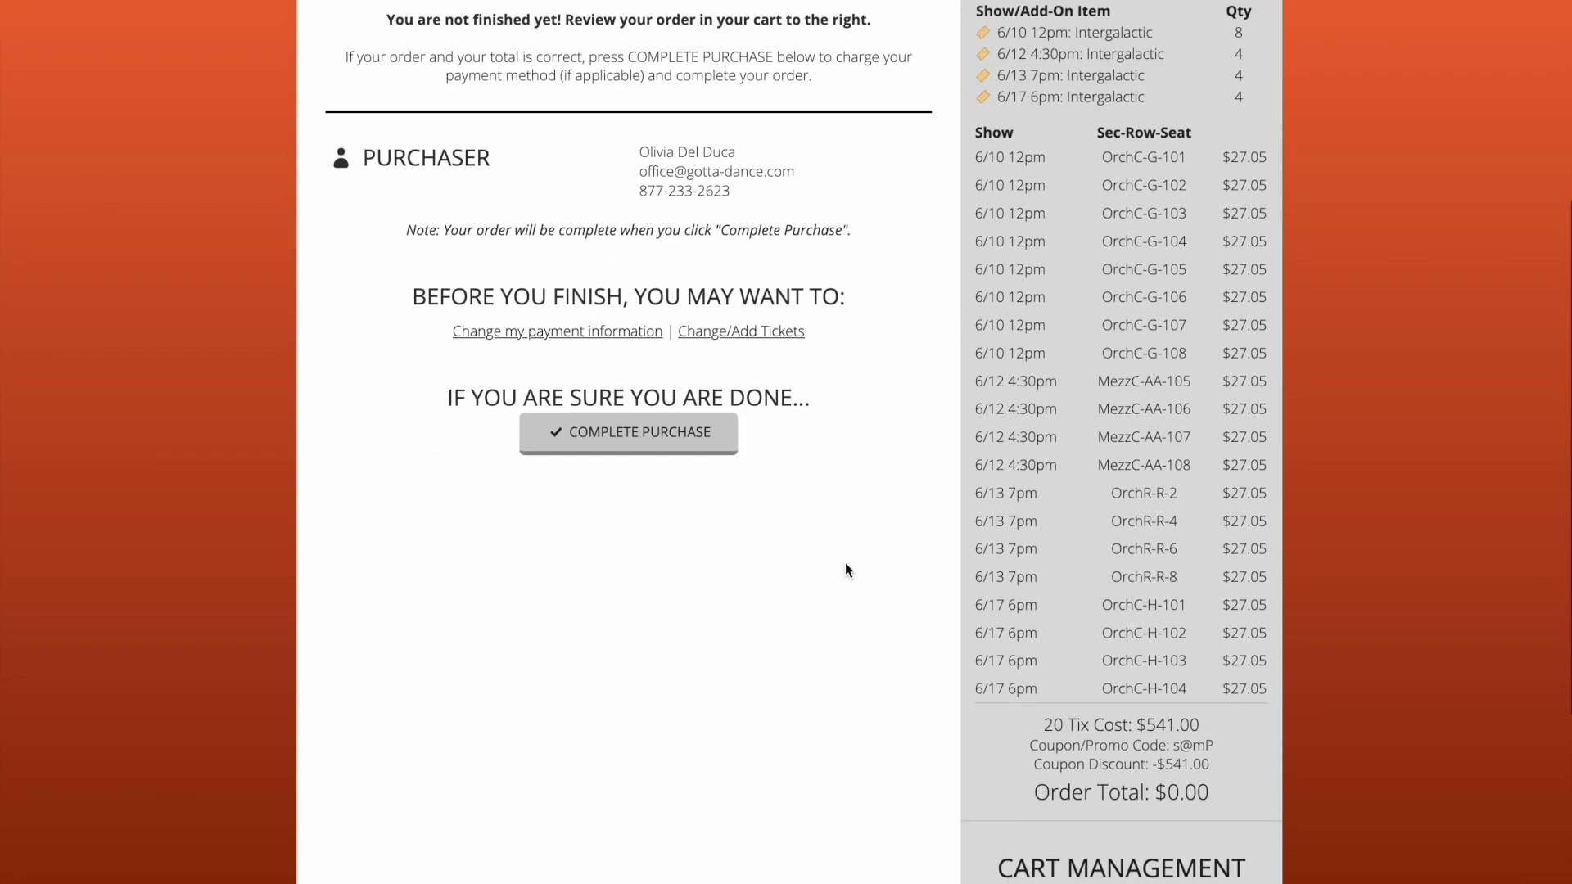
scroll(755, 435, "down", 2)
scroll(755, 435, "up", 4)
left_click(693, 593)
scroll(712, 491, "down", 1)
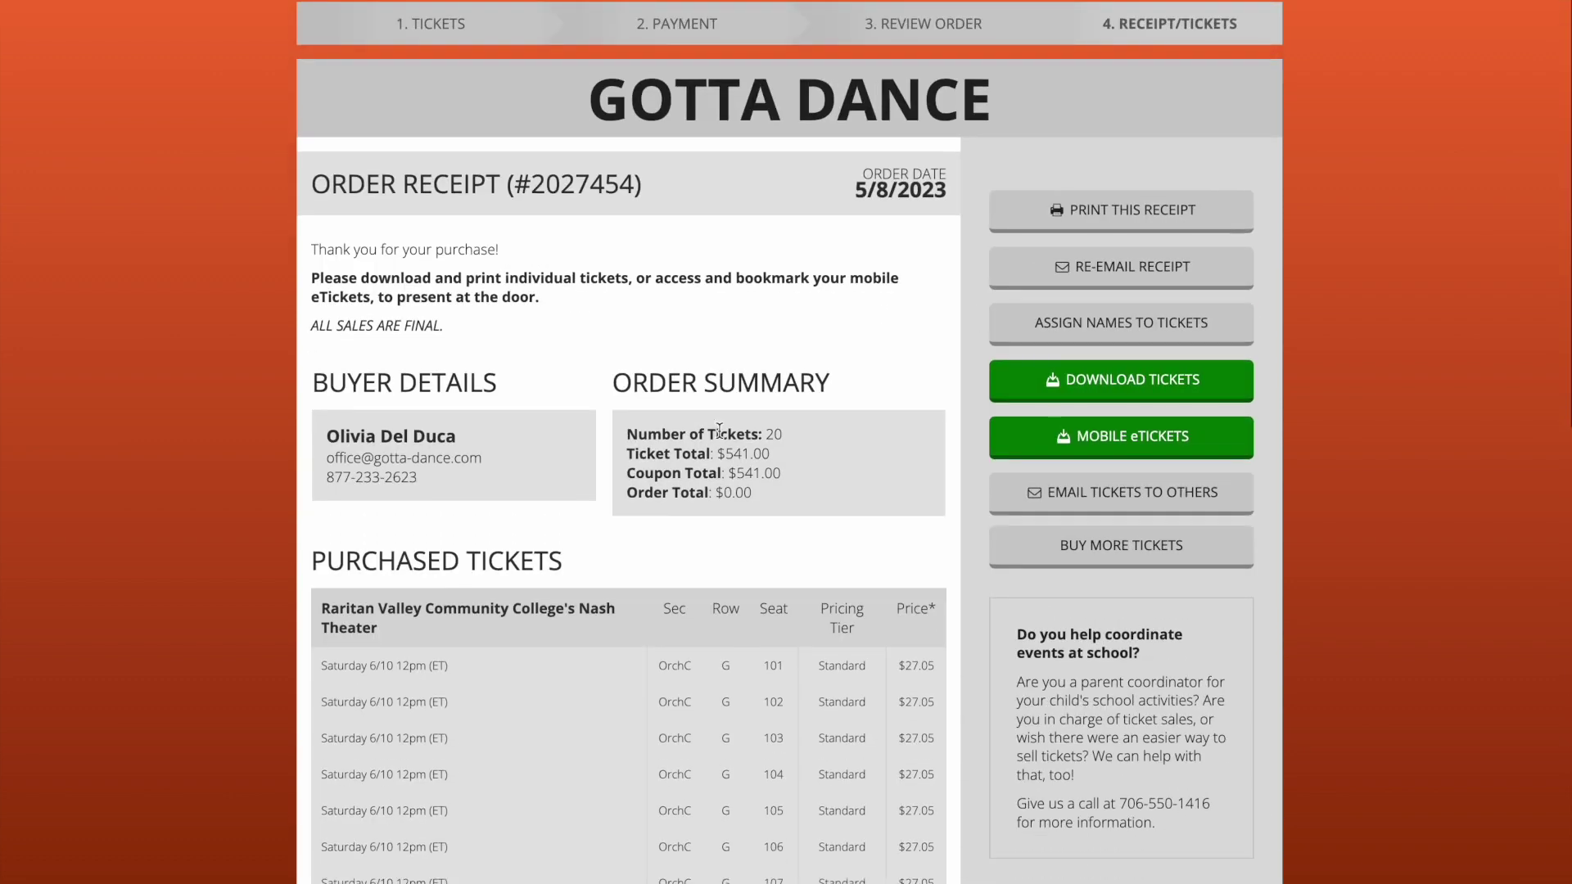
scroll(719, 429, "down", 1)
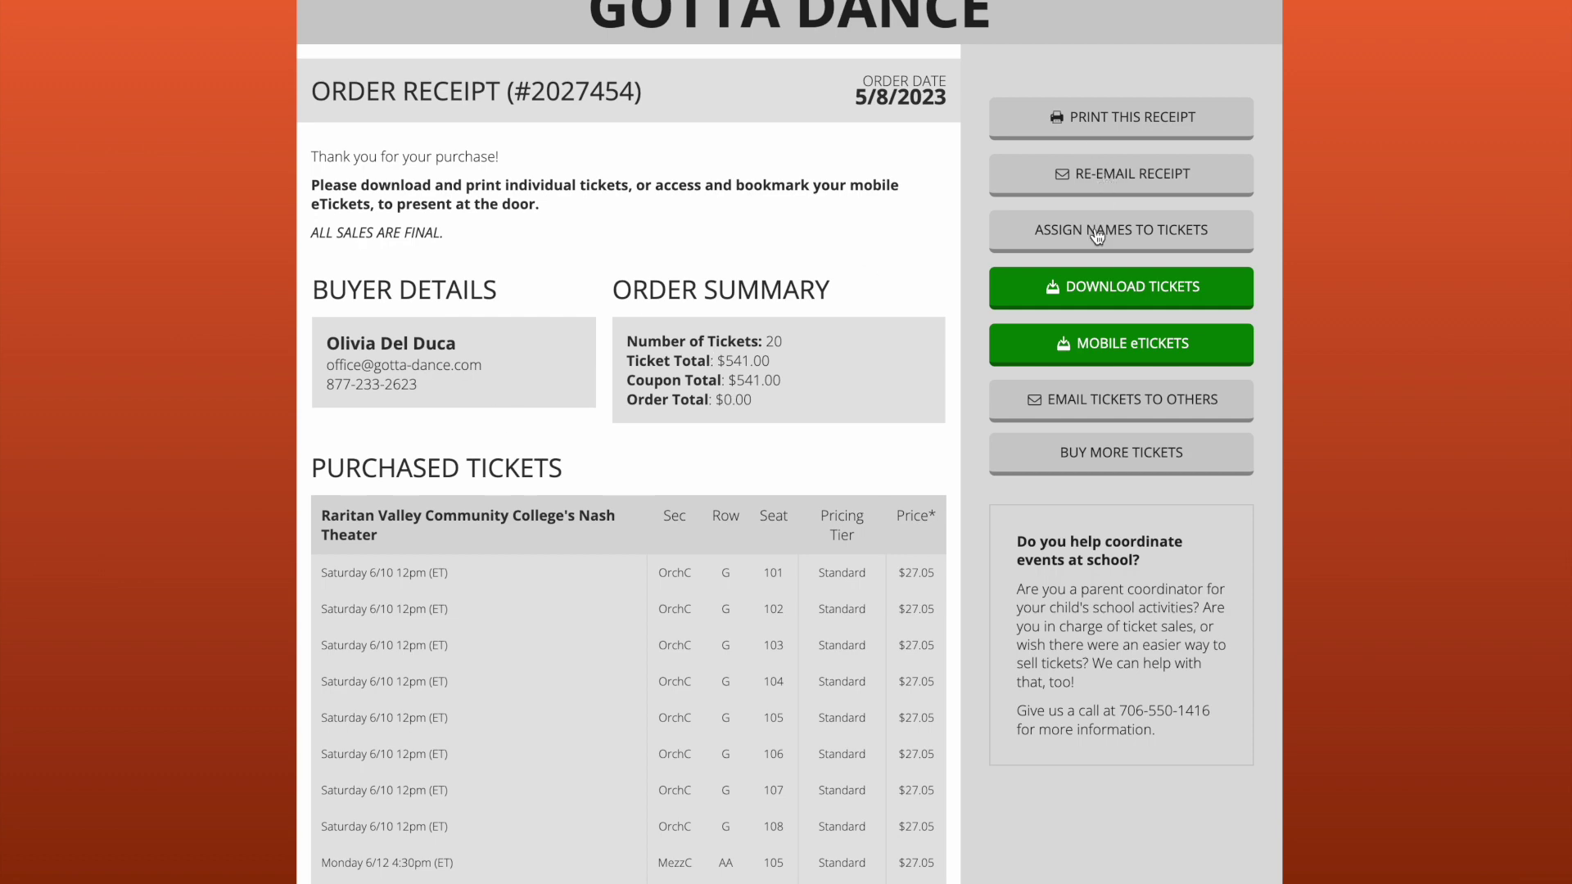
scroll(1083, 436, "down", 9)
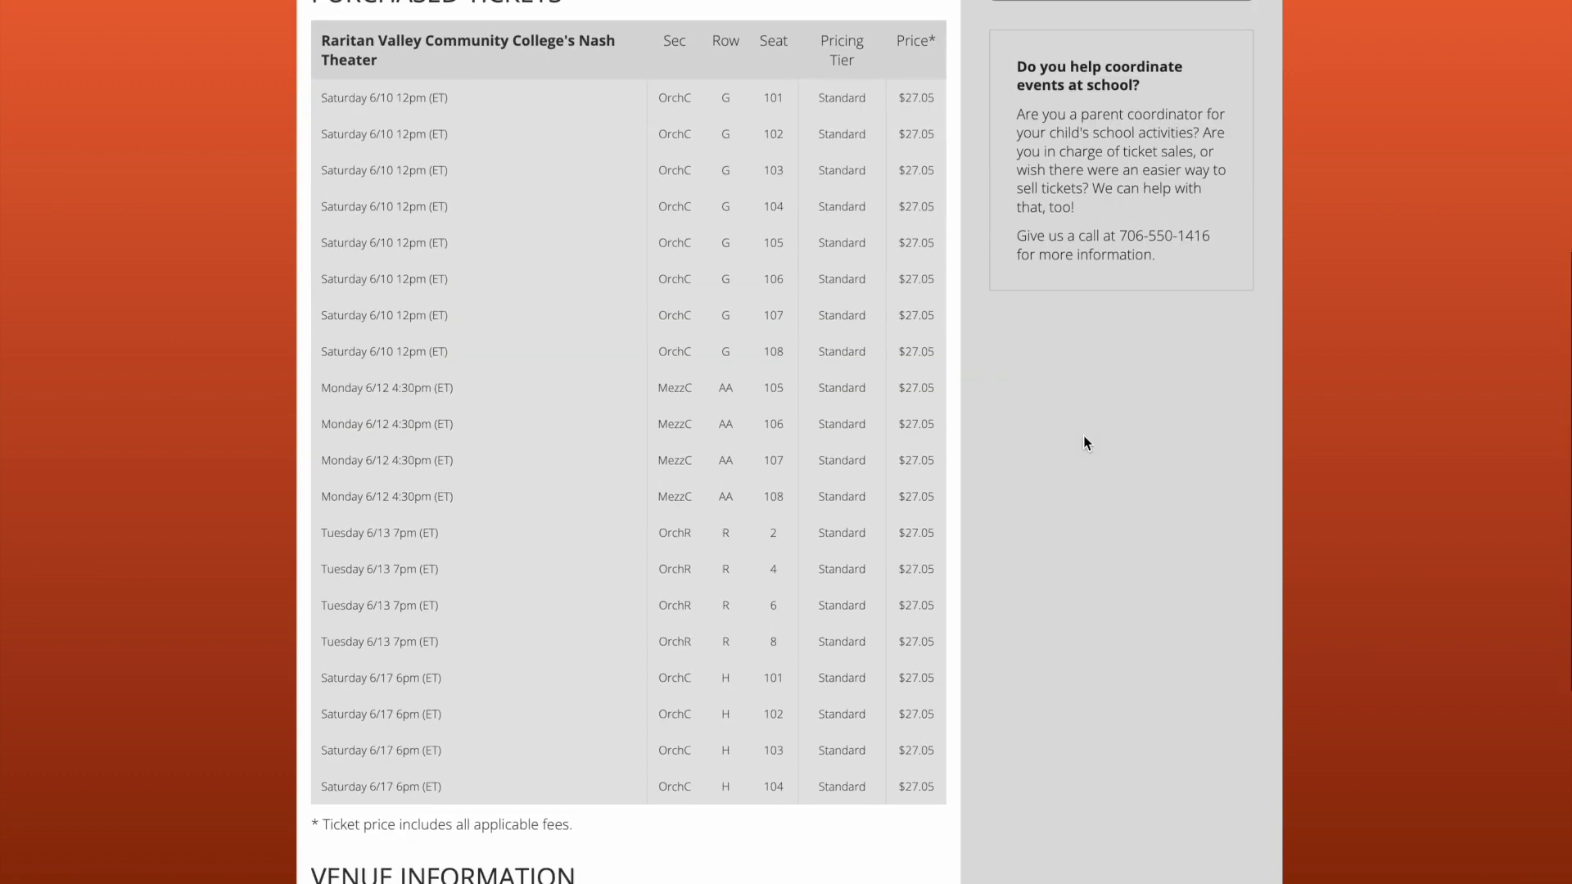
scroll(999, 396, "up", 11)
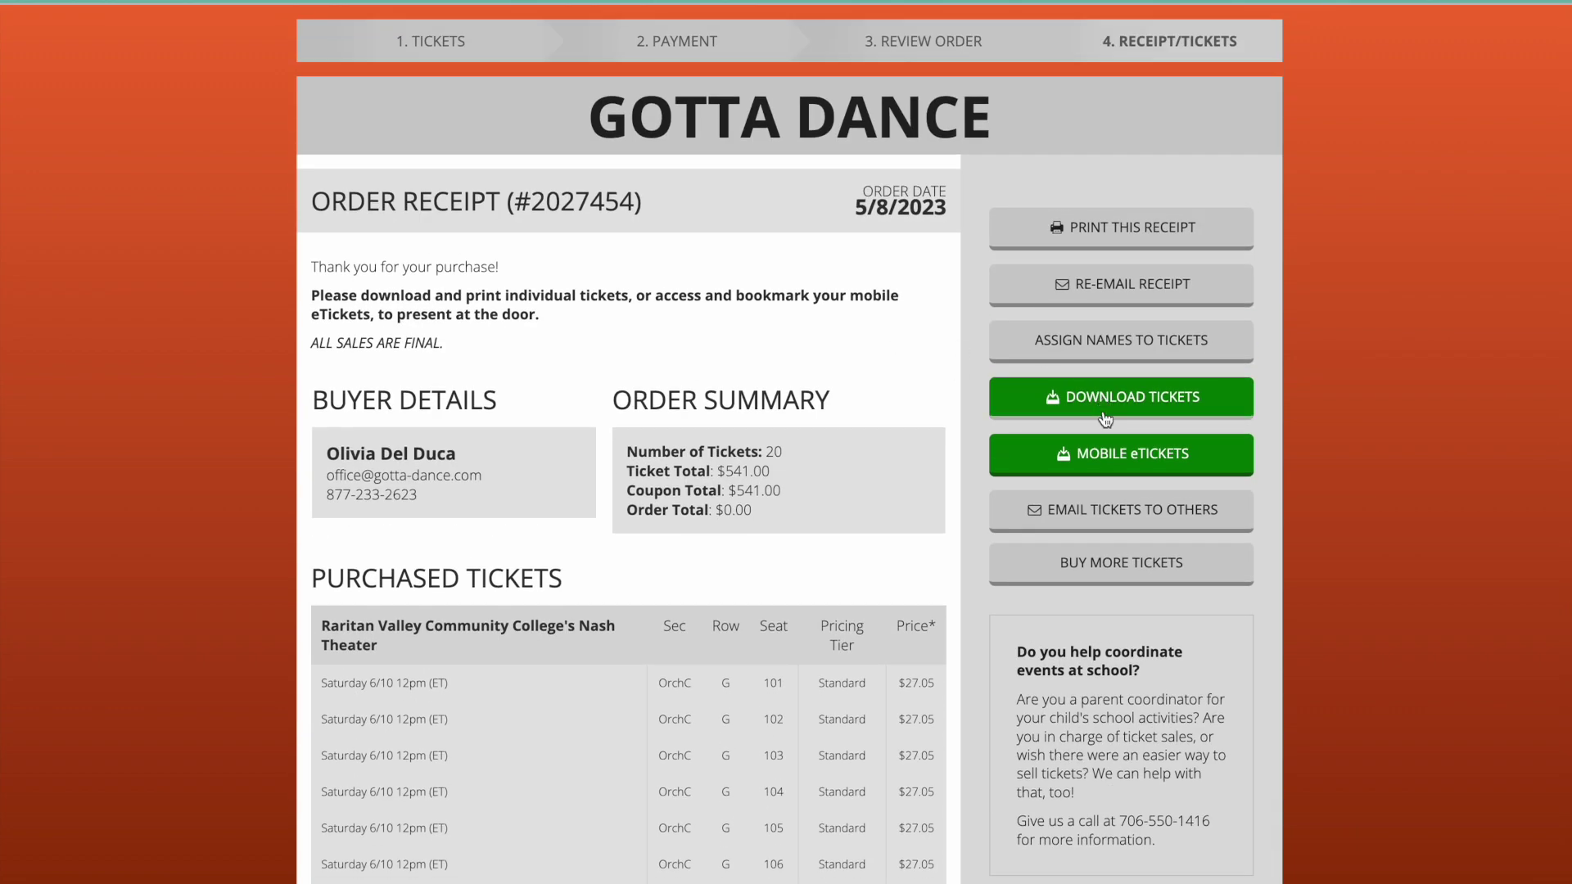
View the mobile eTickets for the Saturday 6/10 12pm performance
left_click(1105, 458)
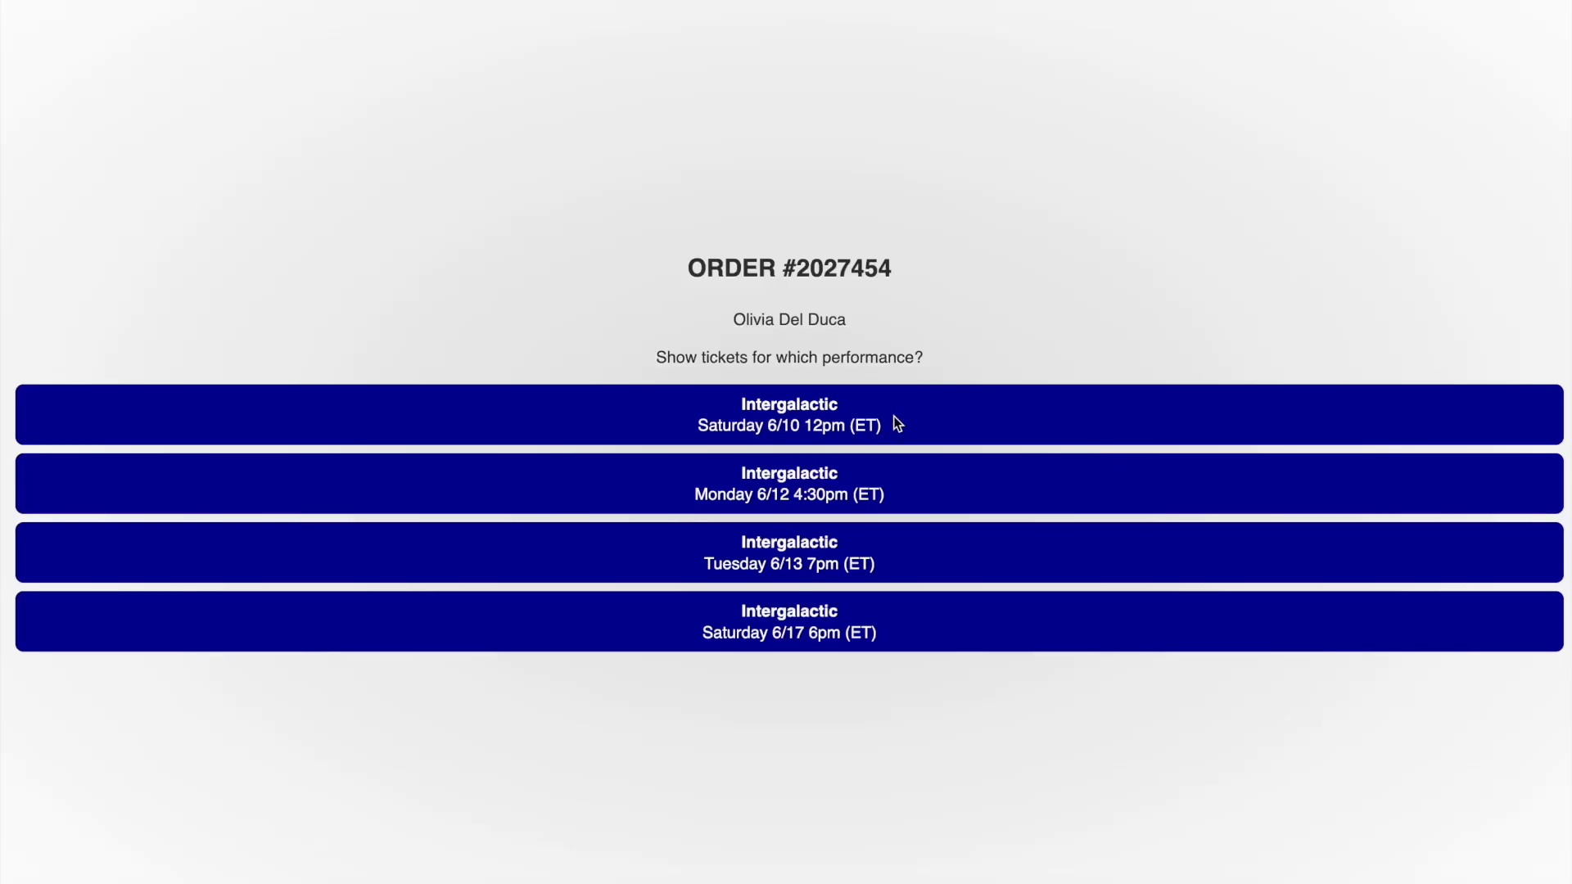
left_click(847, 415)
scroll(768, 243, "up", 10)
scroll(768, 243, "down", 4)
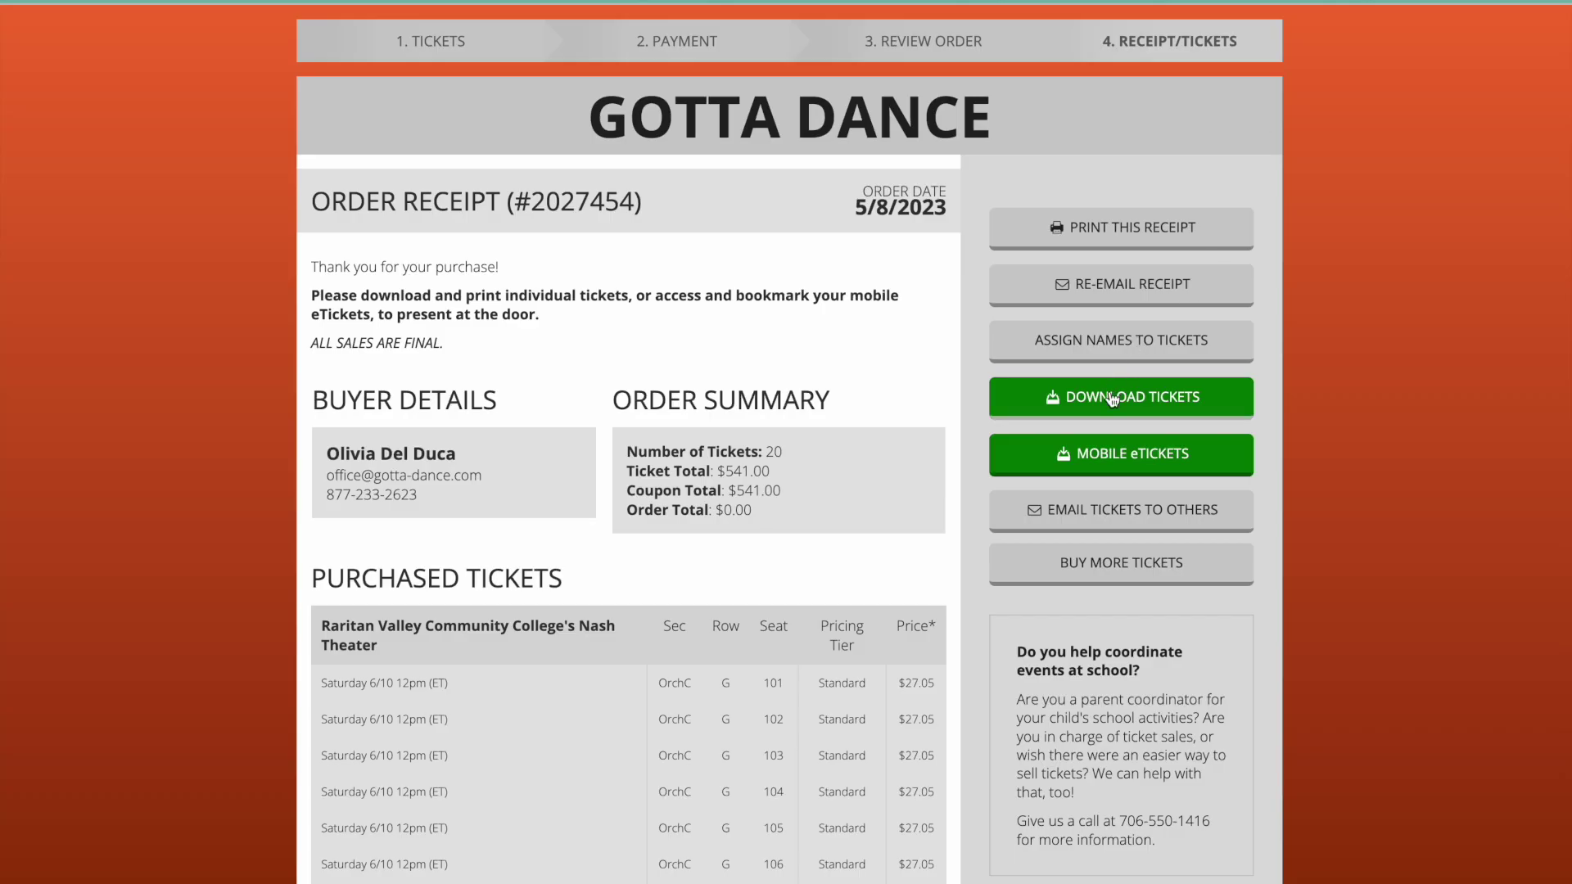
Download the order's printable PDF tickets
left_click(1112, 398)
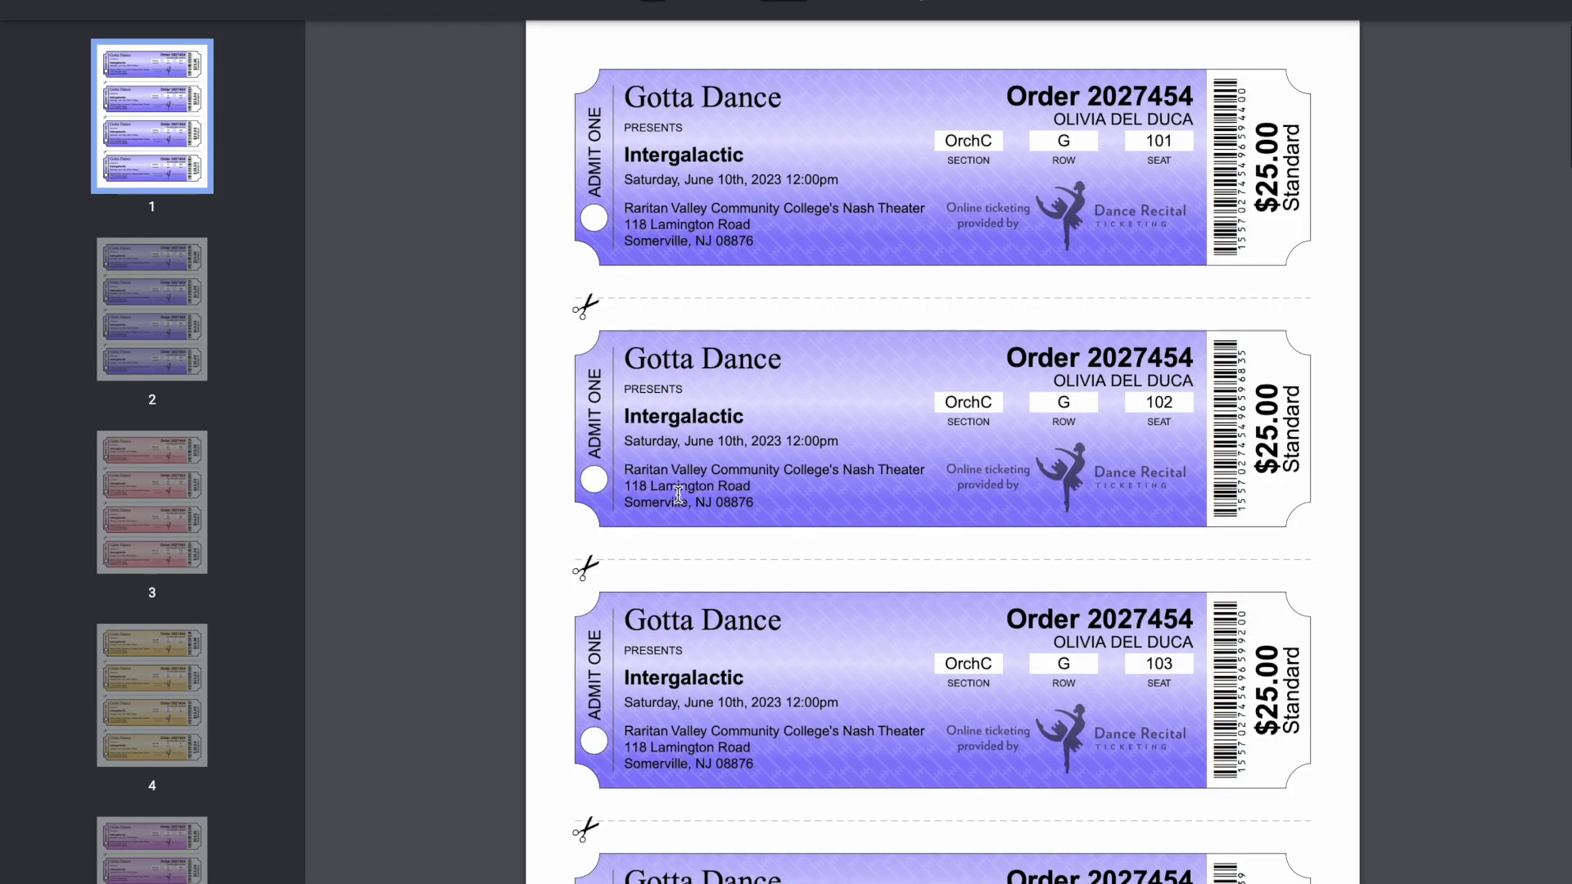
scroll(678, 495, "down", 6)
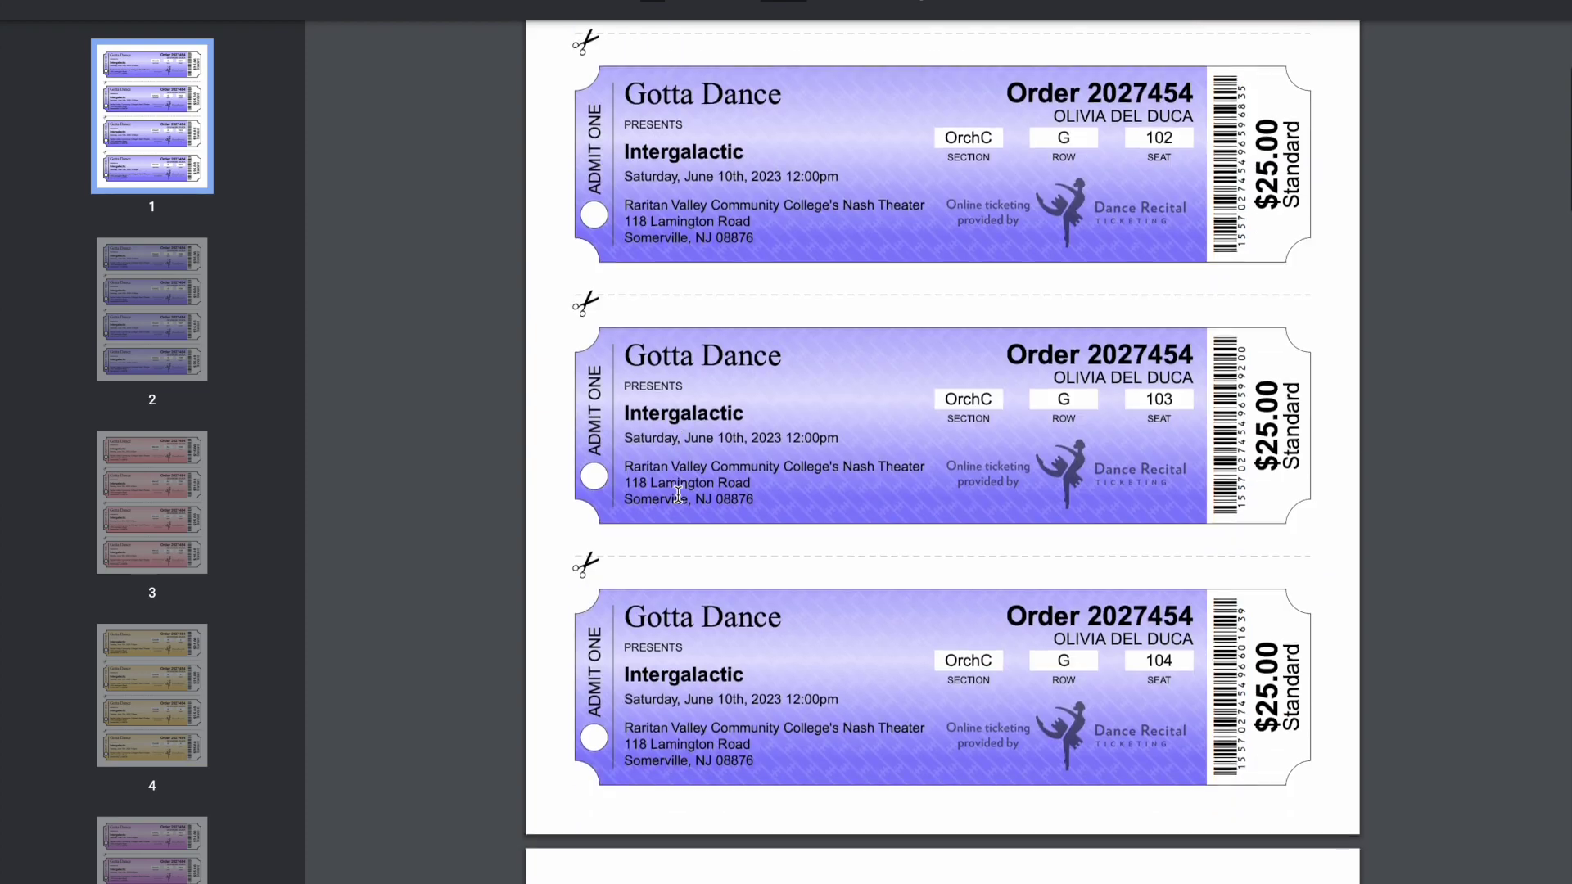
scroll(678, 496, "down", 5)
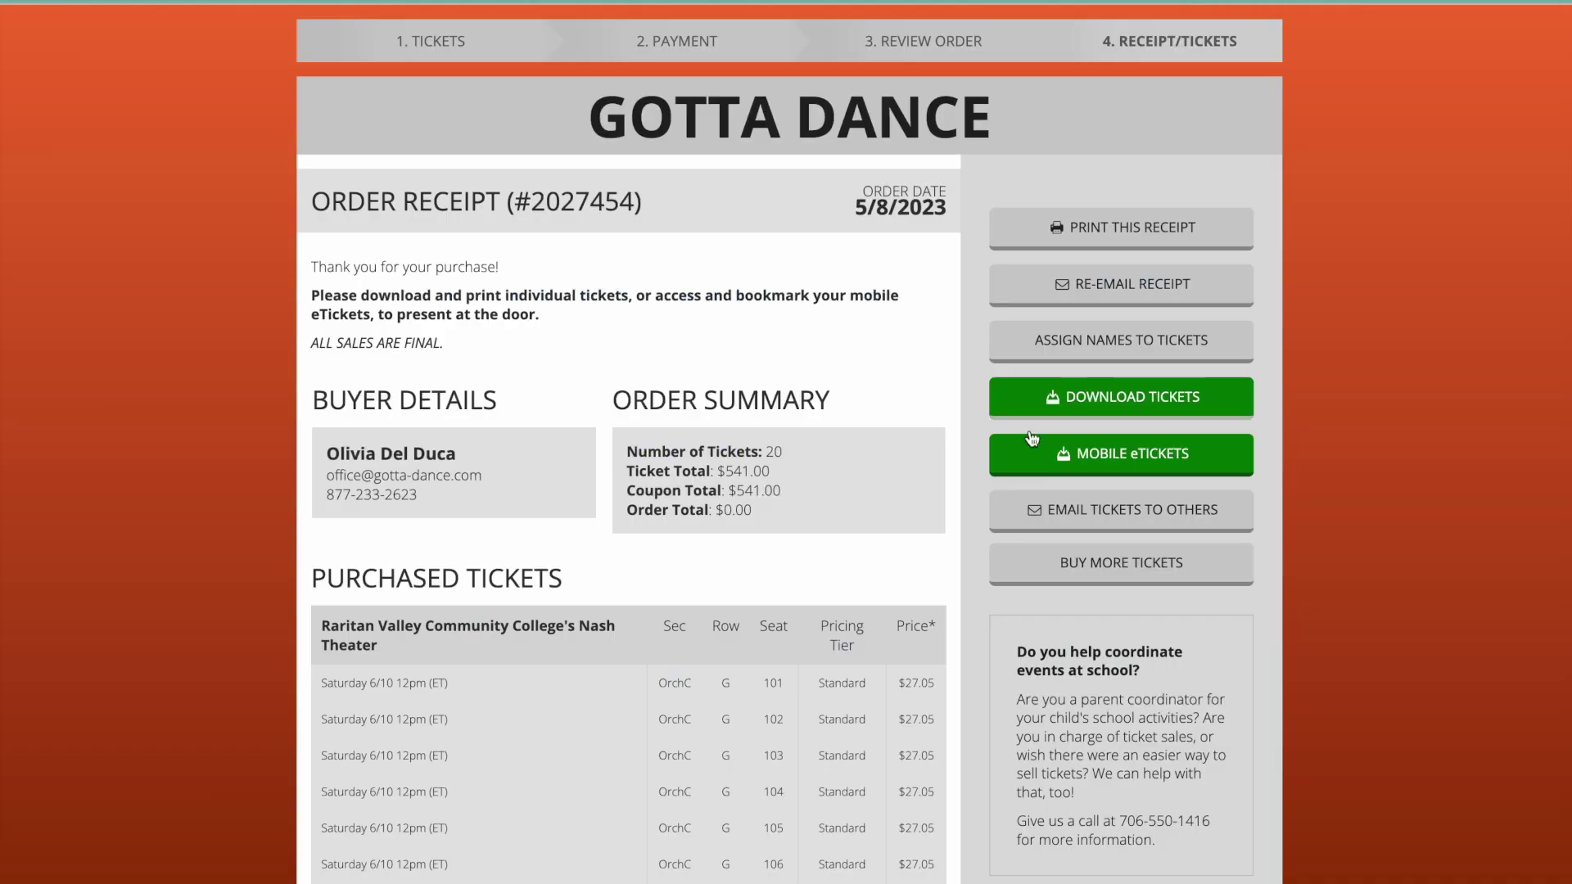